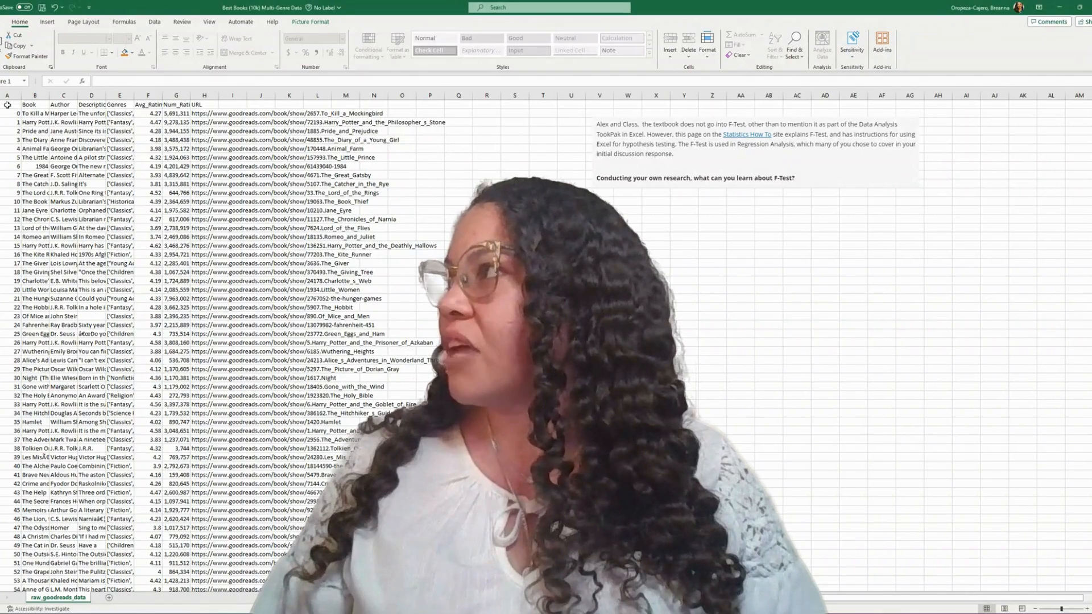
Delete the Description column from the book data.
click(10, 97)
click(34, 95)
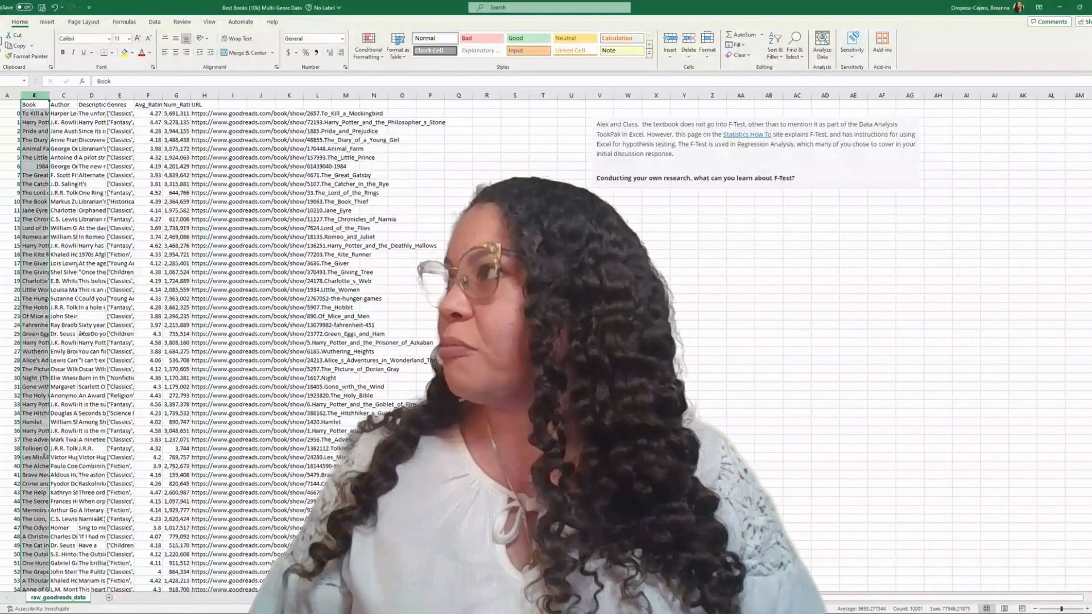
click(34, 114)
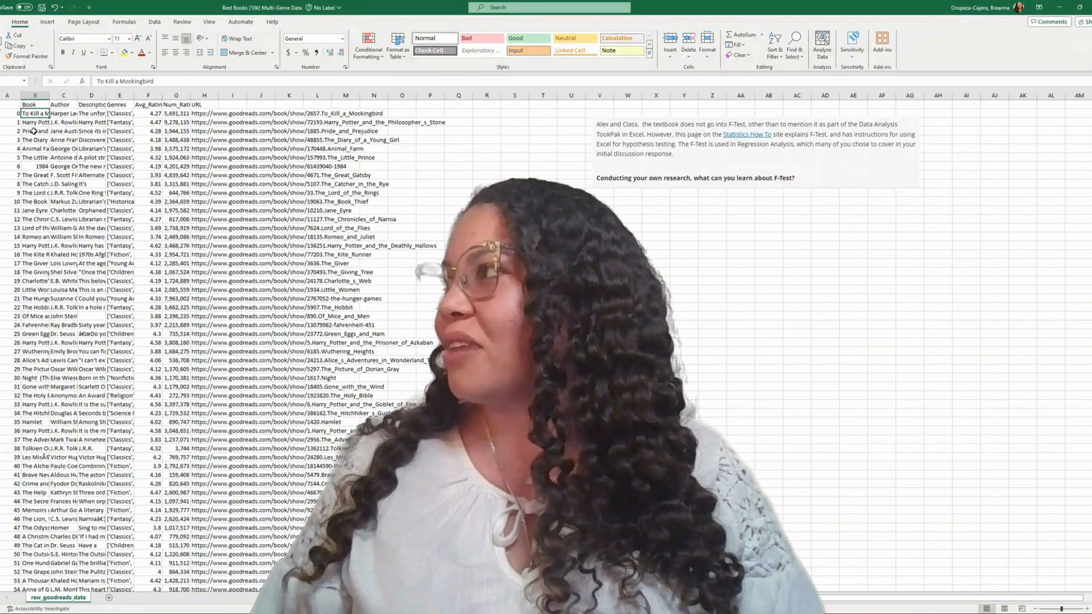
click(62, 95)
click(91, 95)
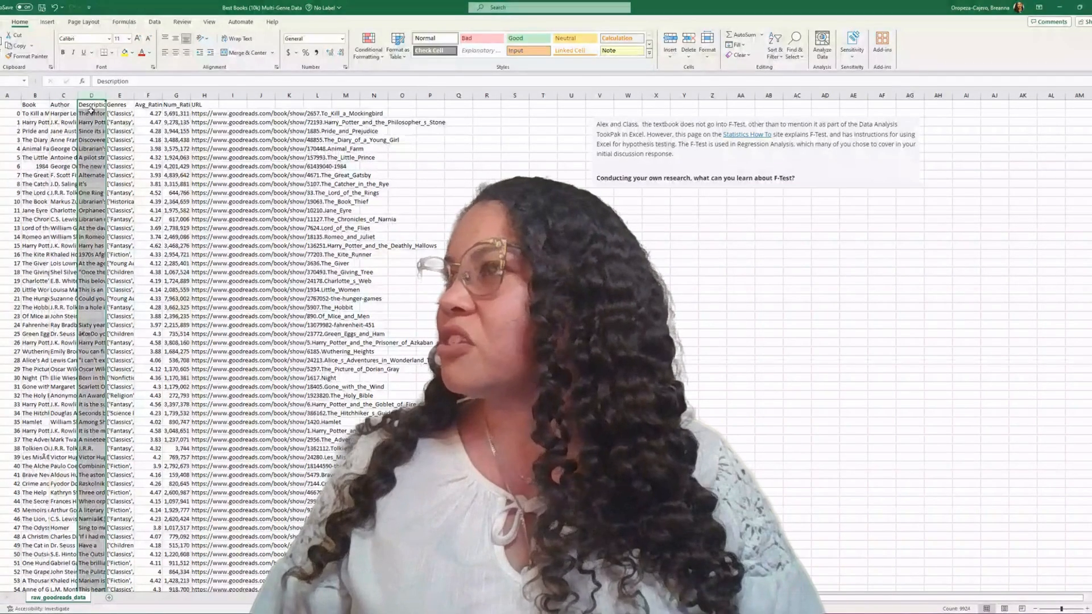
click(90, 122)
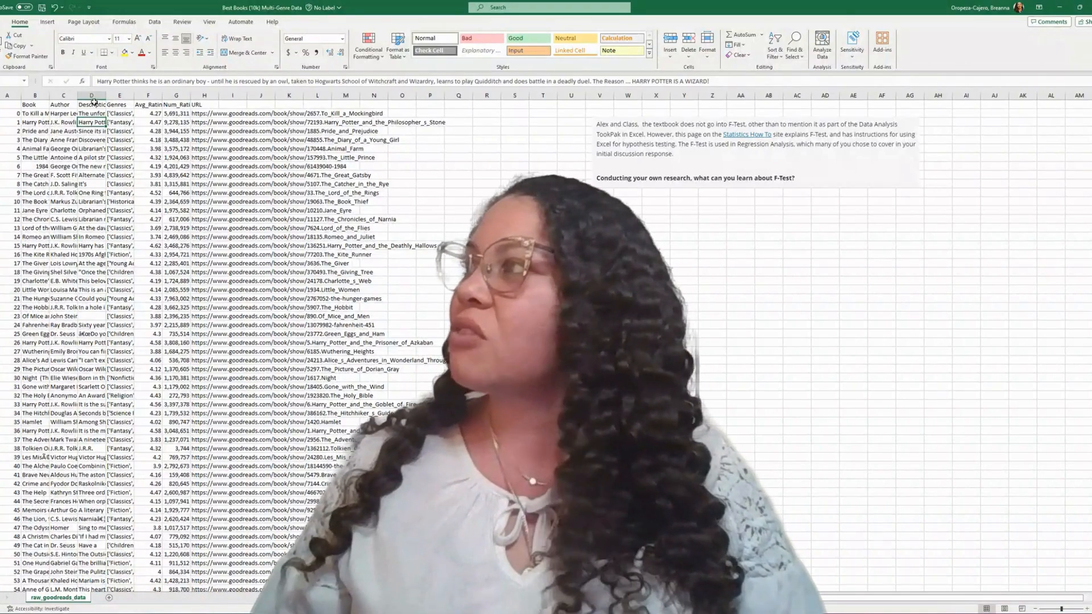
right_click(94, 102)
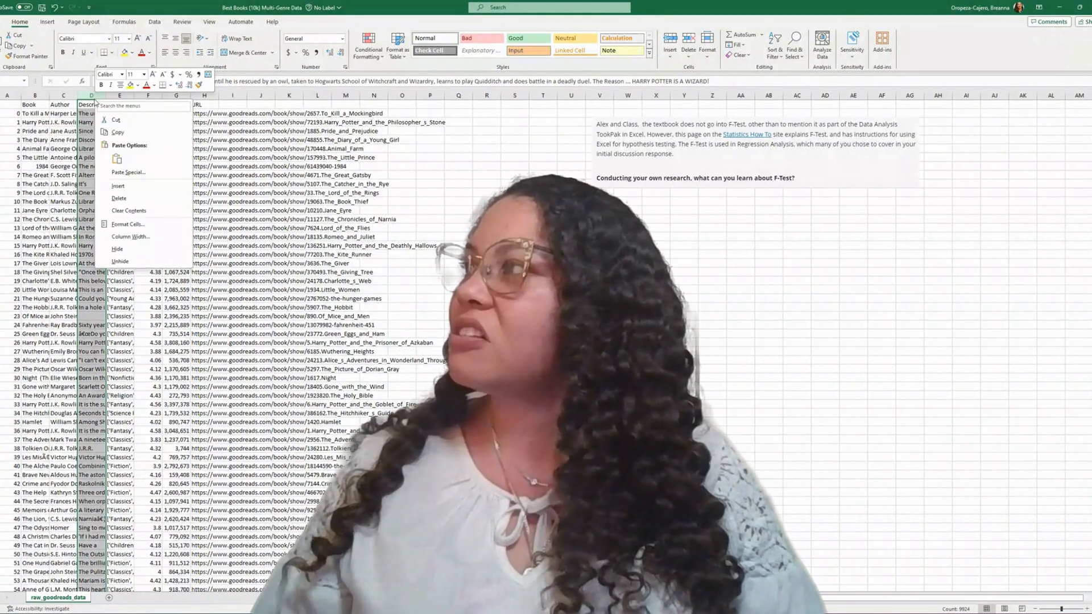
click(131, 197)
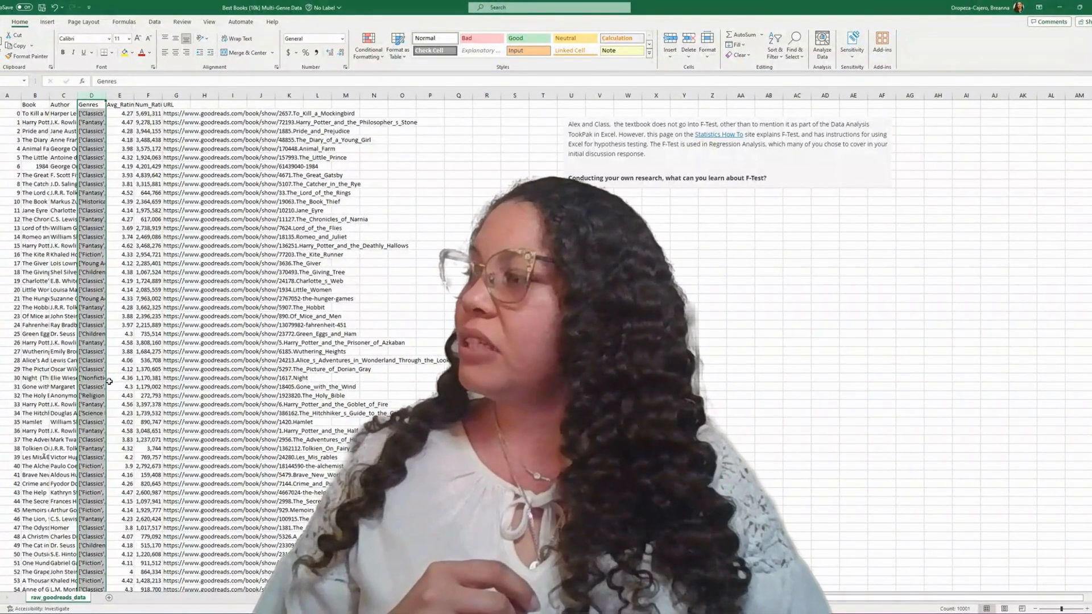
Examine the full genre lists of several books in the Genres column.
click(89, 126)
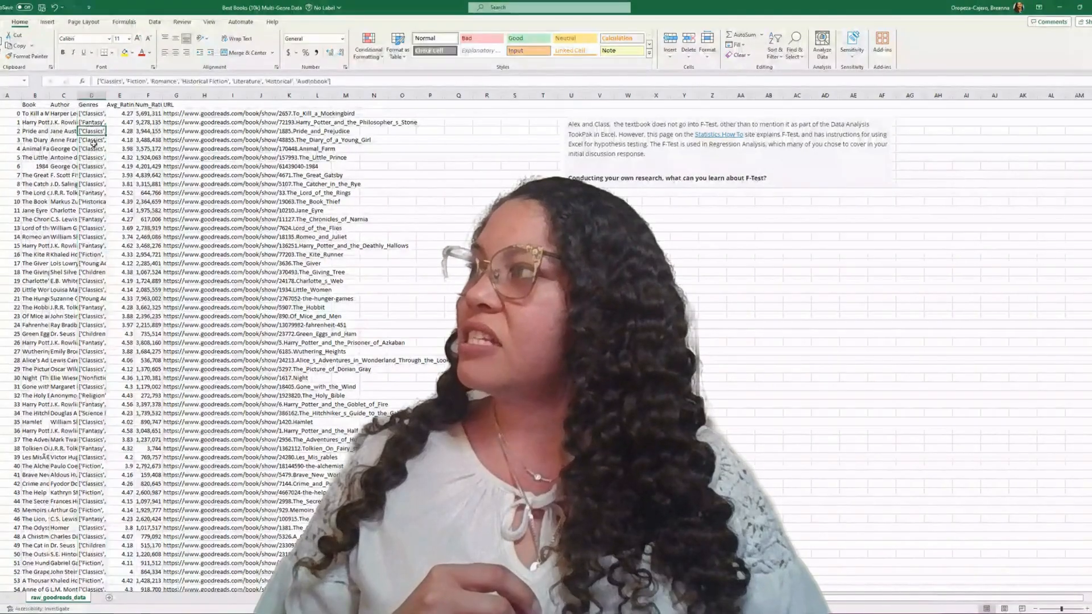
click(92, 149)
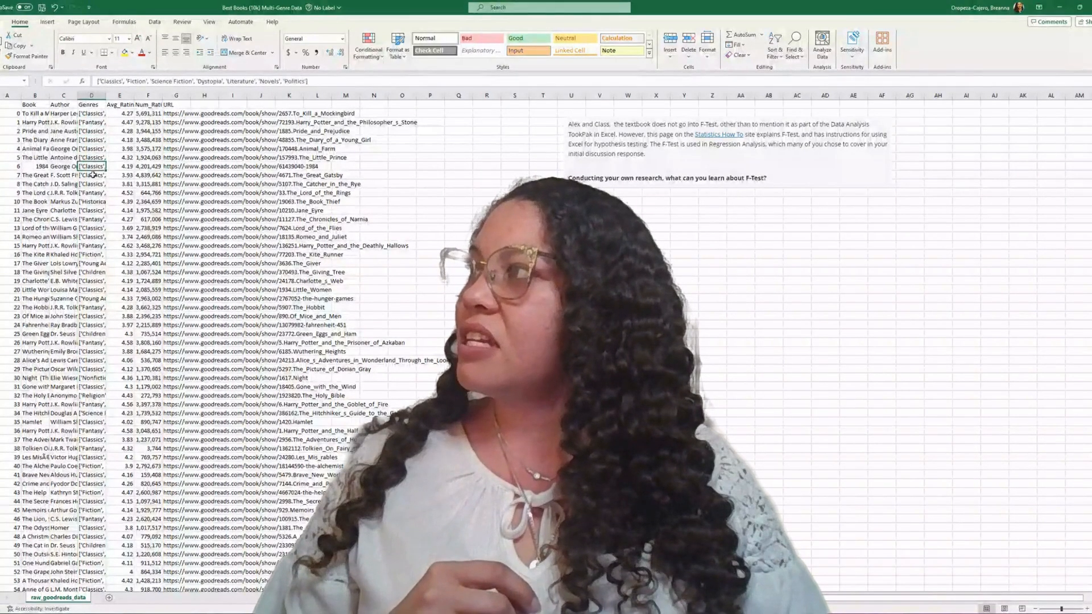
click(91, 185)
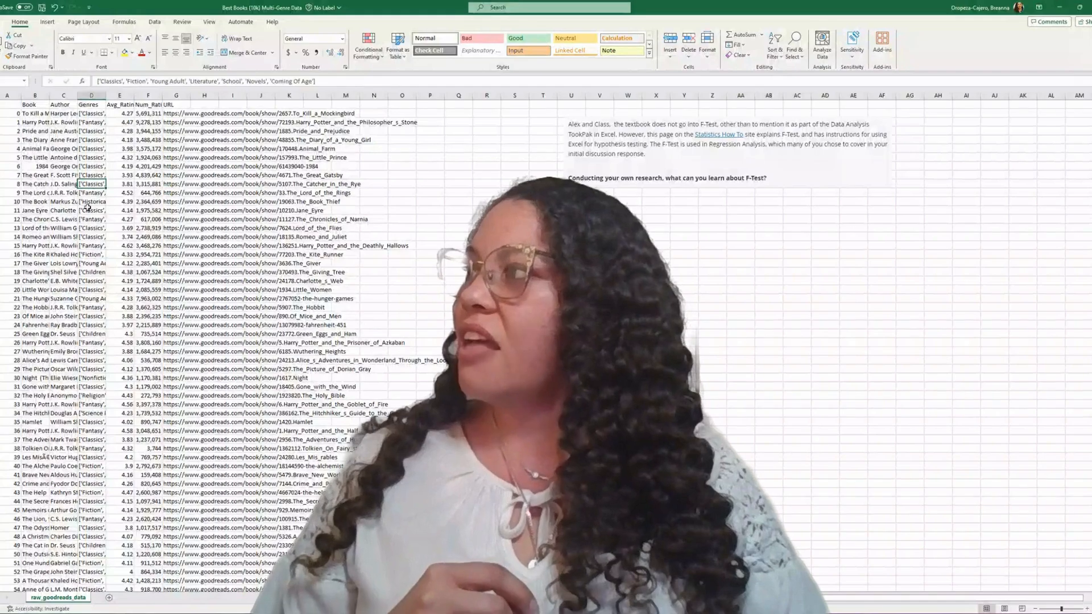
click(88, 227)
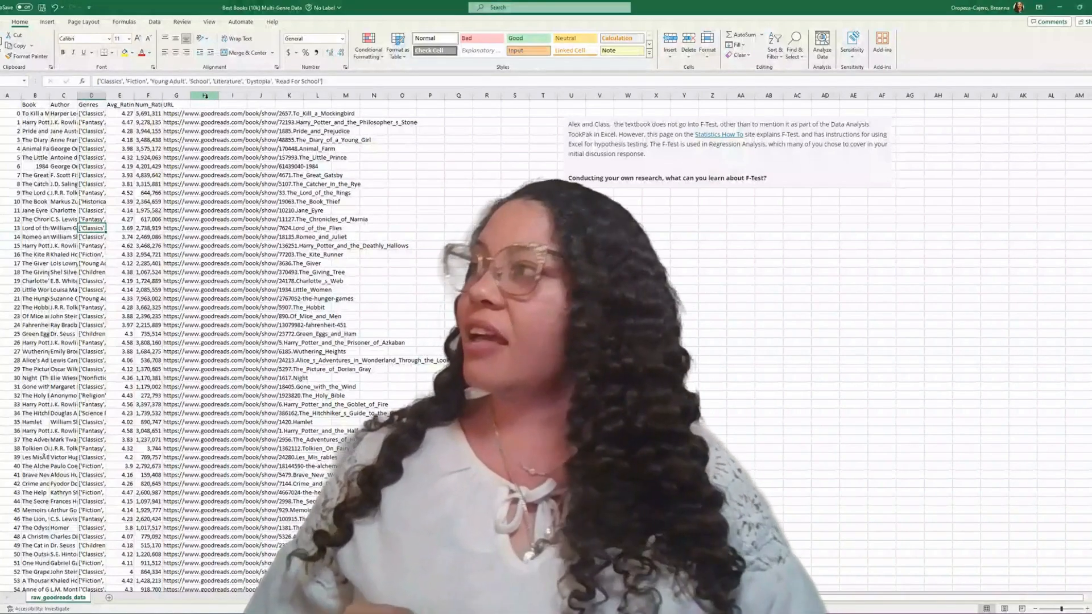
click(120, 124)
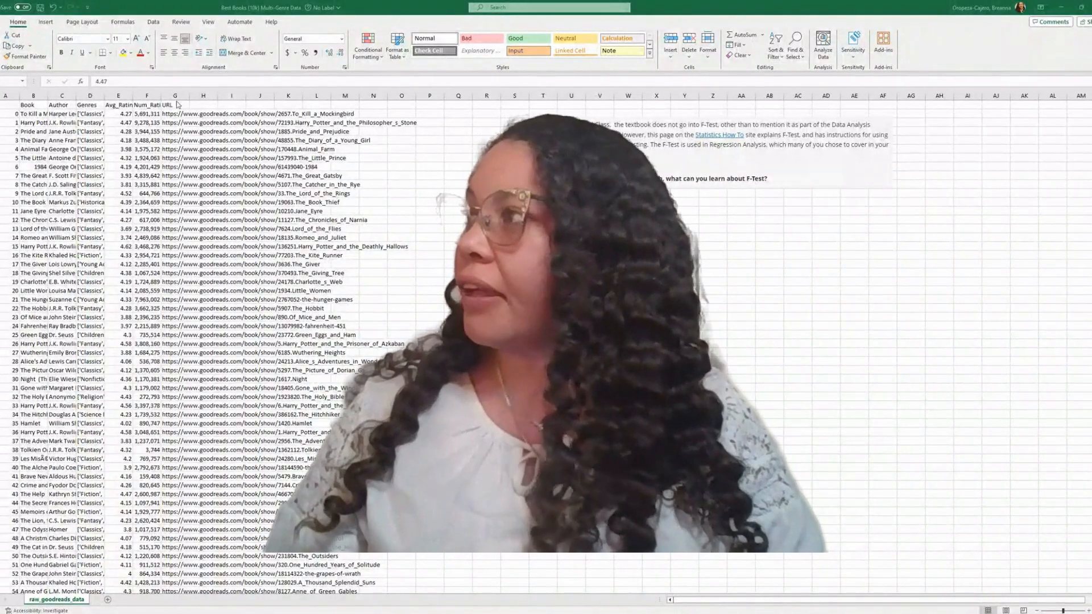
Delete the URL and Num_Ratings columns from the worksheet.
click(175, 95)
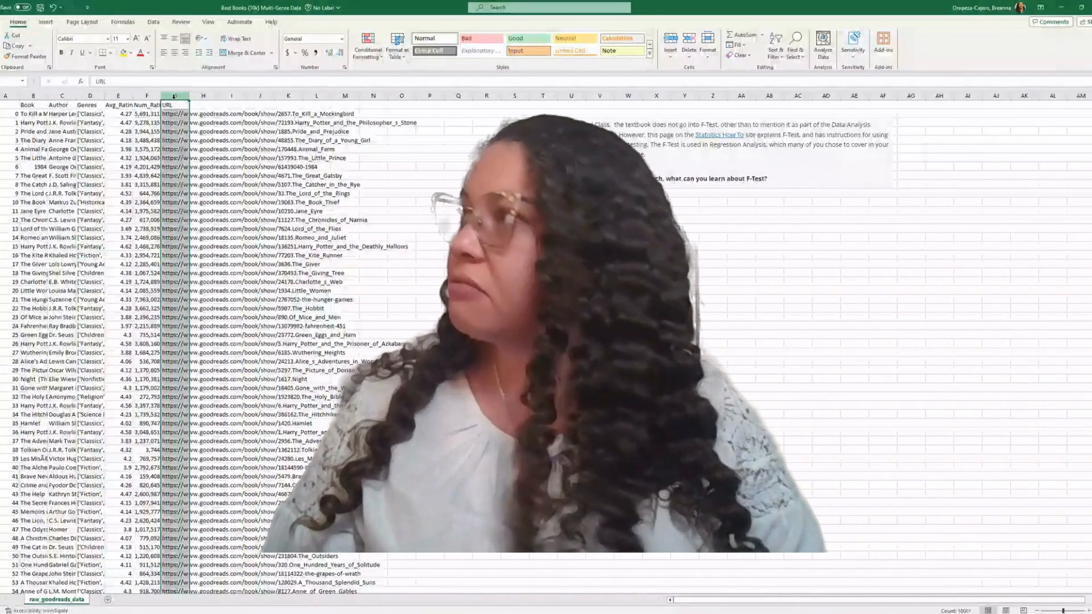
right_click(175, 98)
click(196, 191)
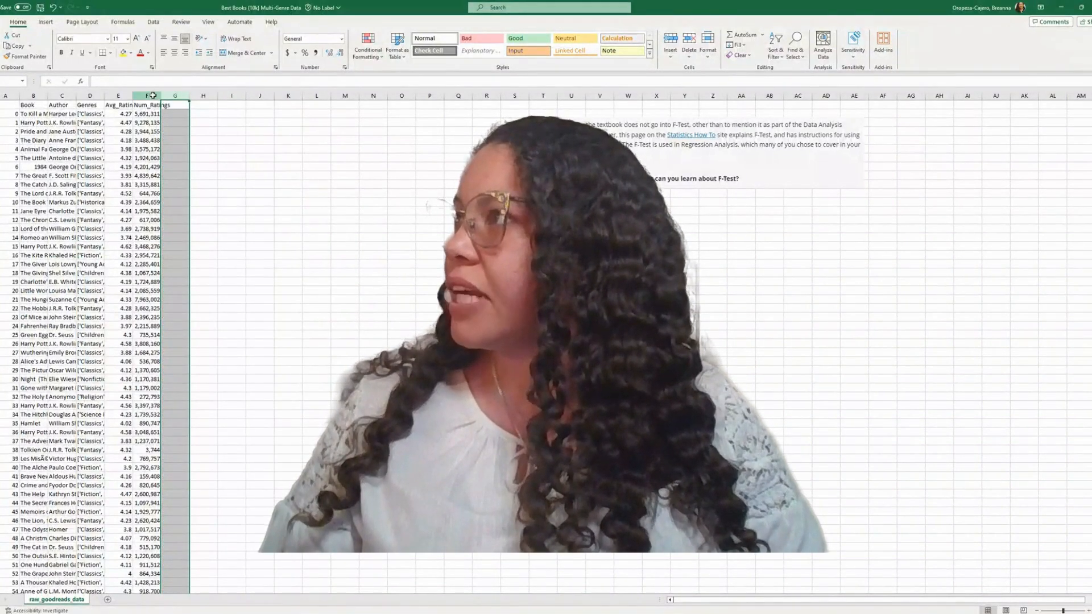
click(152, 96)
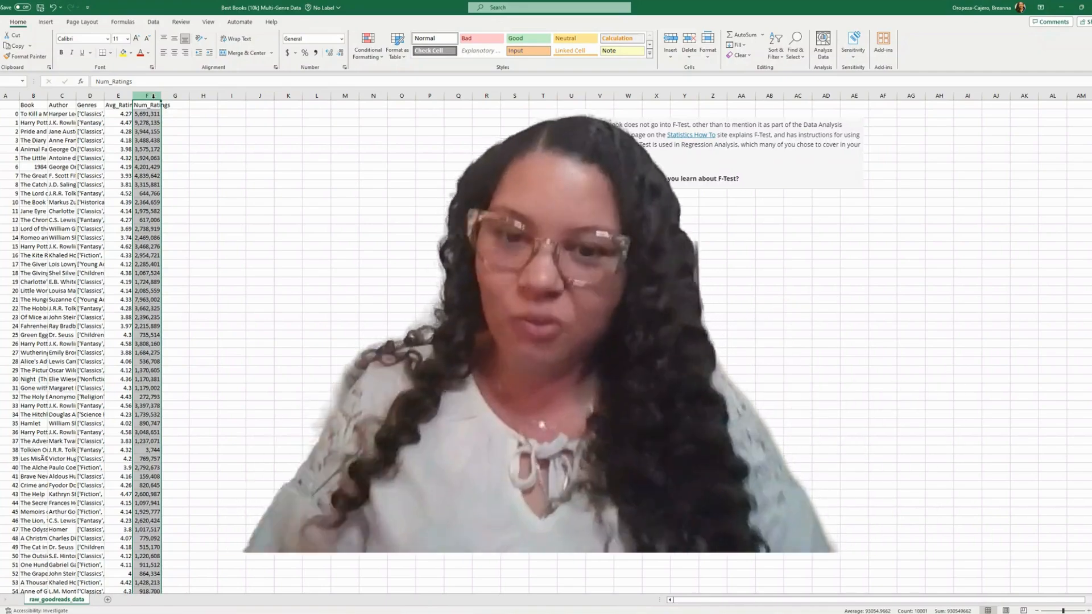
right_click(152, 97)
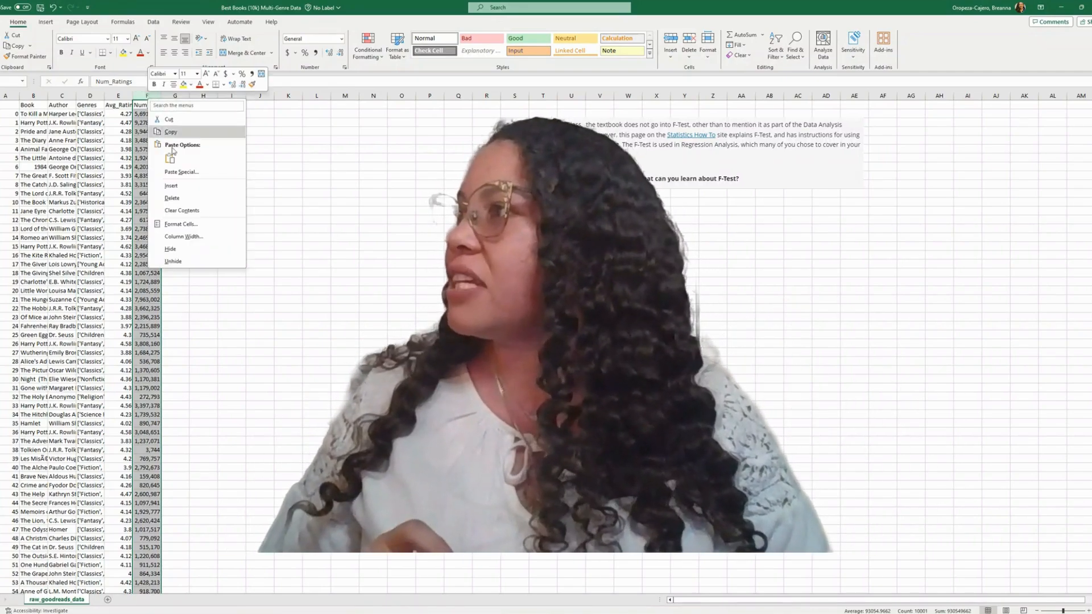
click(173, 198)
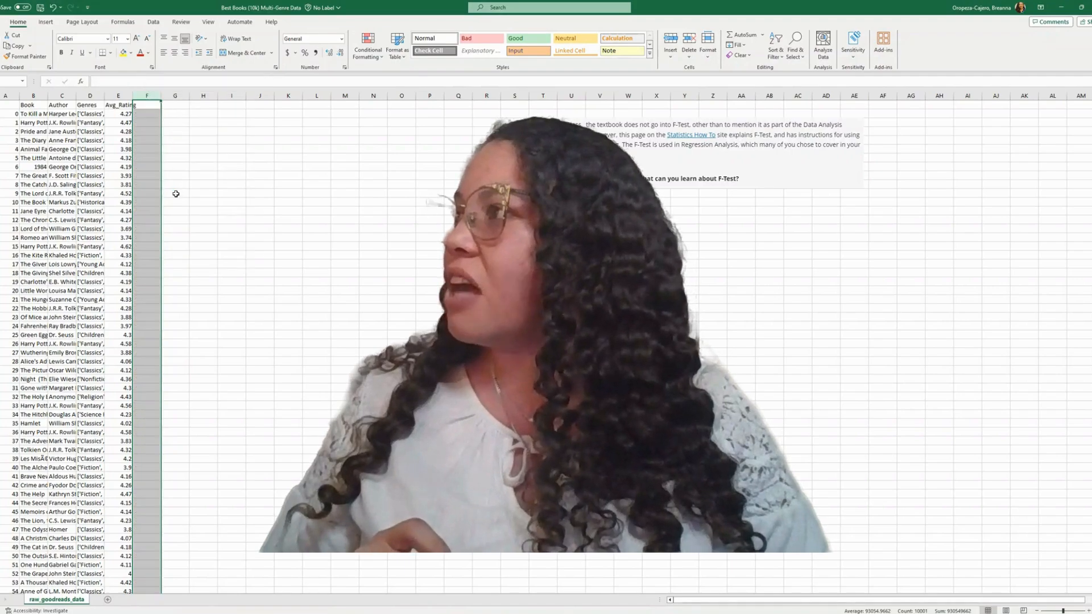
Delete the unlabeled index column before the Book column.
click(71, 185)
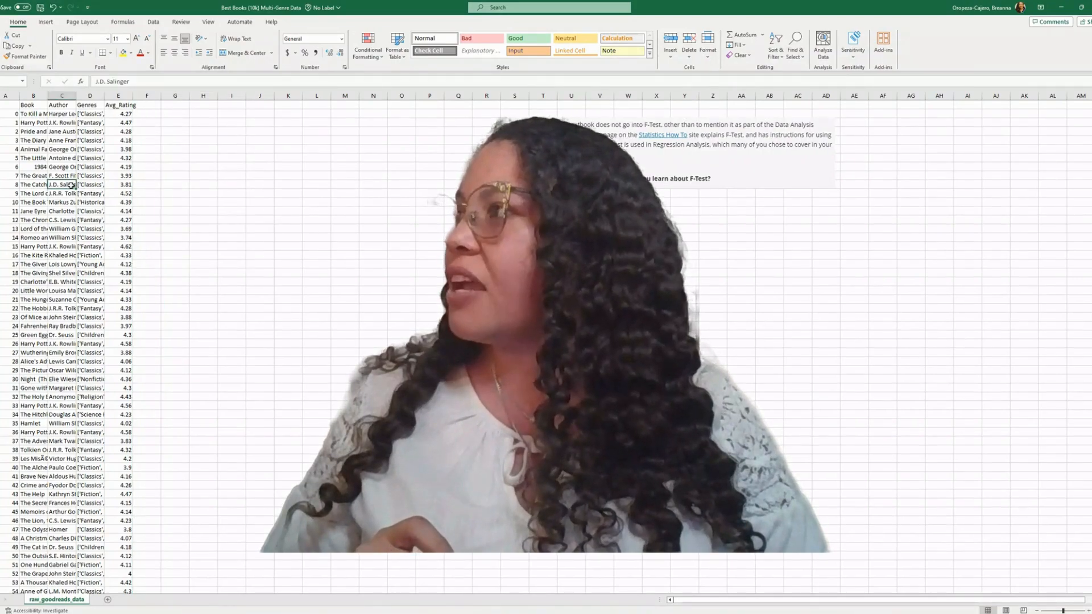
click(13, 97)
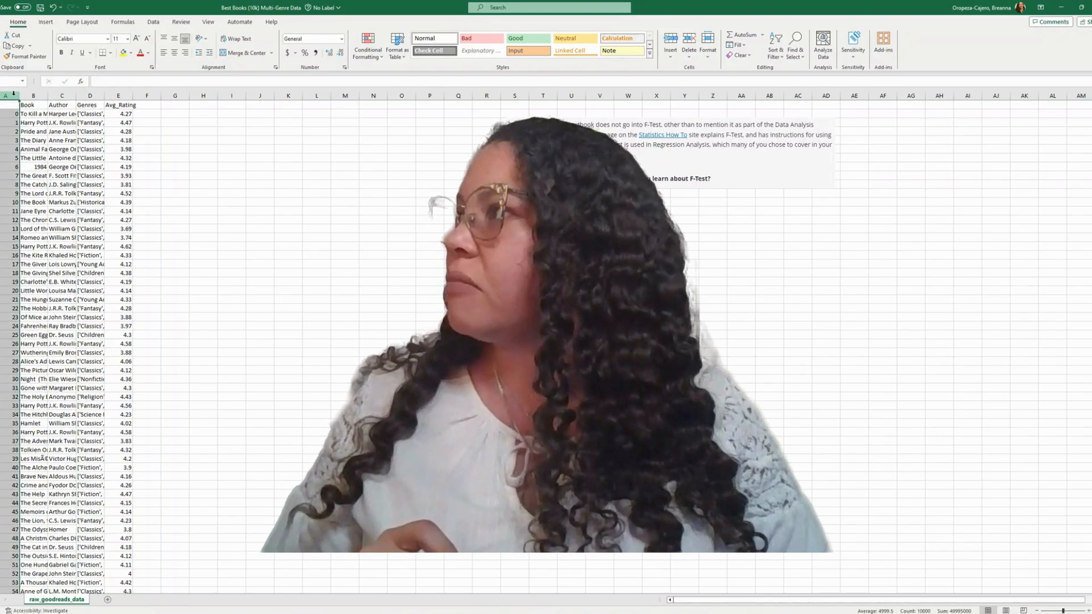
right_click(14, 97)
click(59, 195)
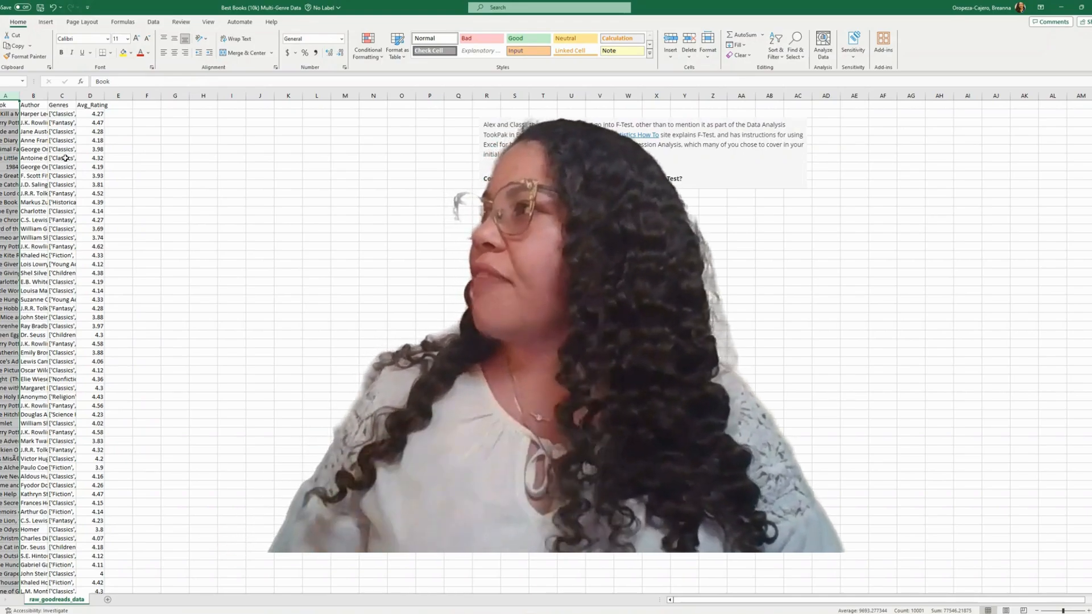
Convert the range A1:D10001 into a table with headers and open it in the Power Query Editor.
click(62, 132)
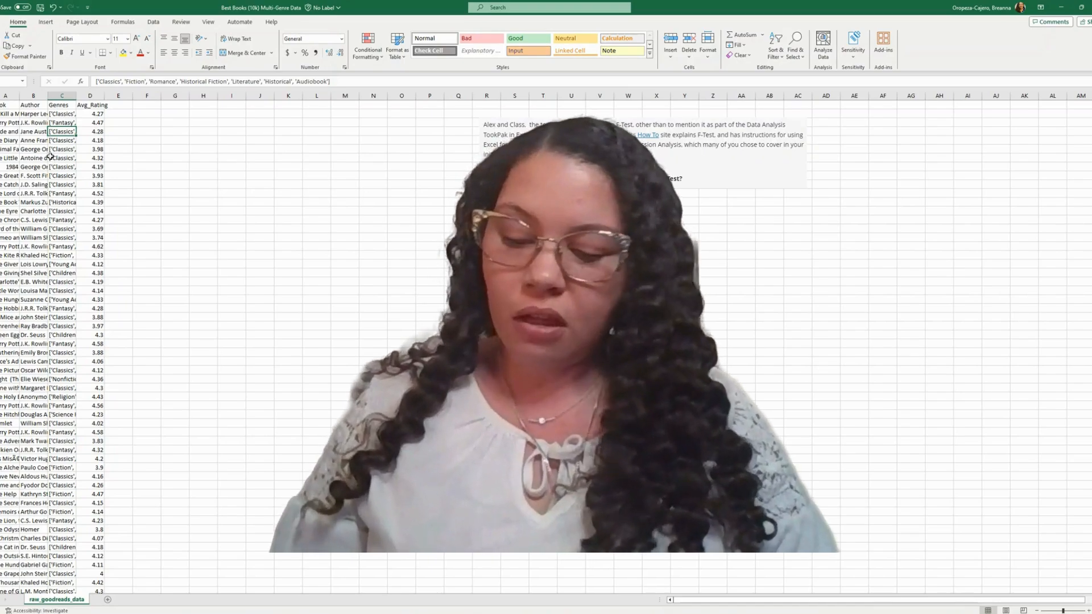
key(ctrl+t)
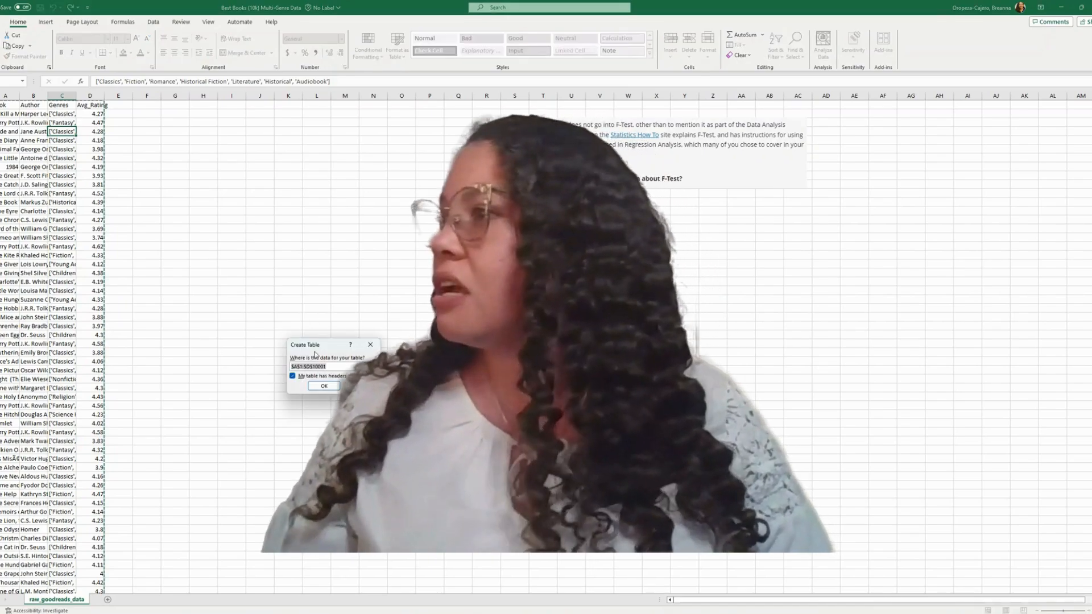
click(316, 388)
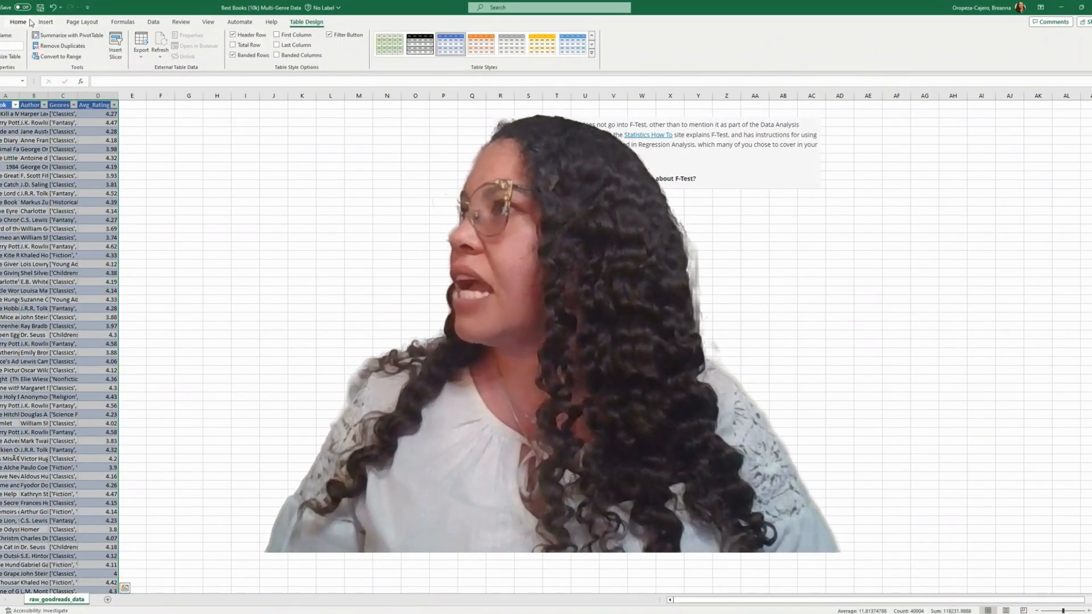
click(154, 22)
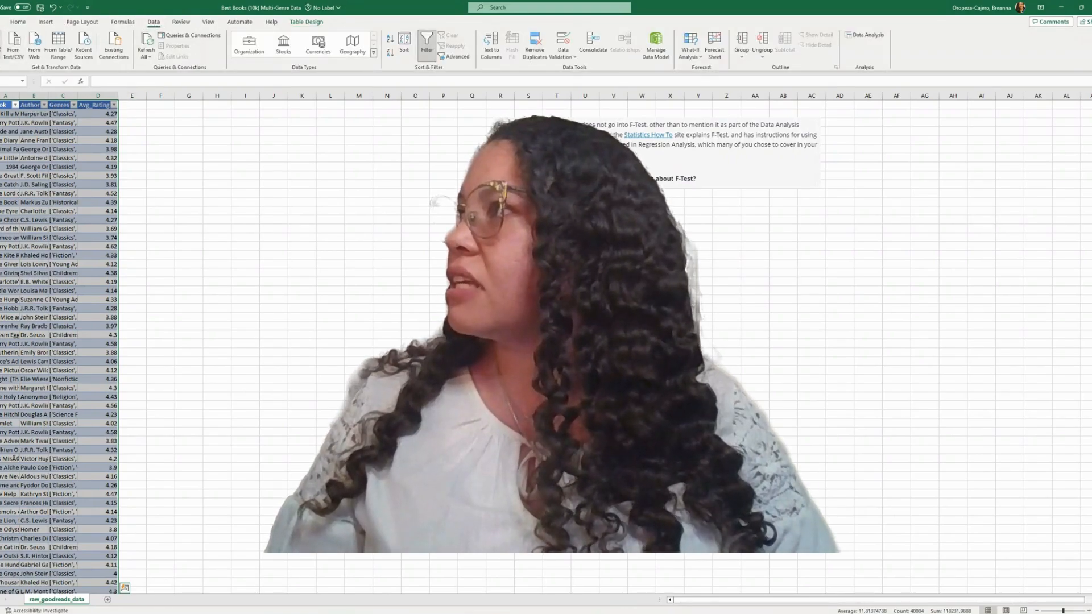
click(58, 44)
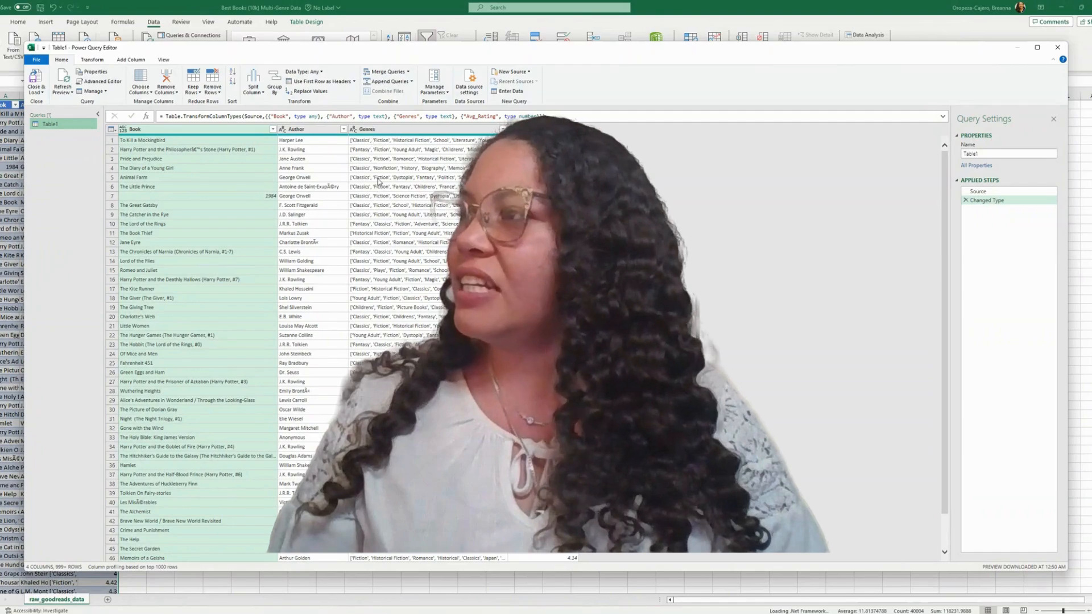
Split the Genres column at the left-most comma delimiter and remove the resulting Genres.2 column.
click(382, 131)
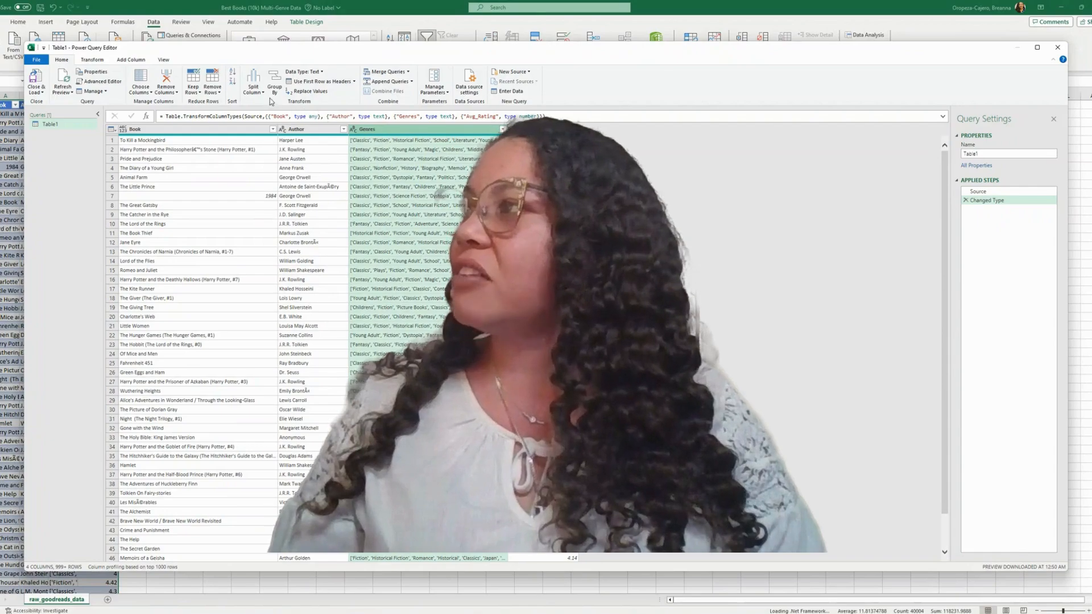
click(253, 89)
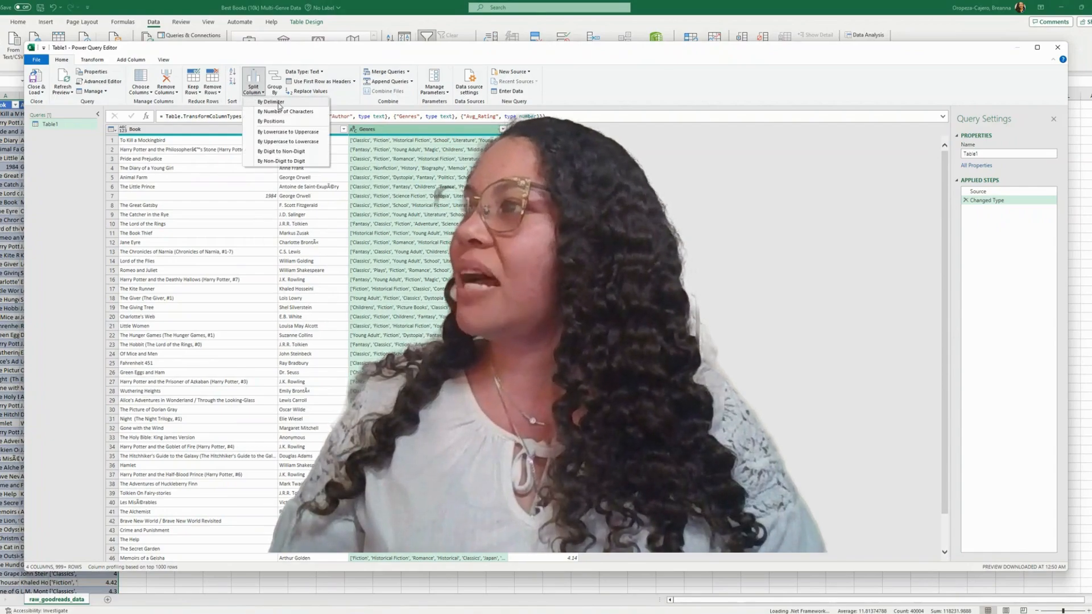
click(278, 102)
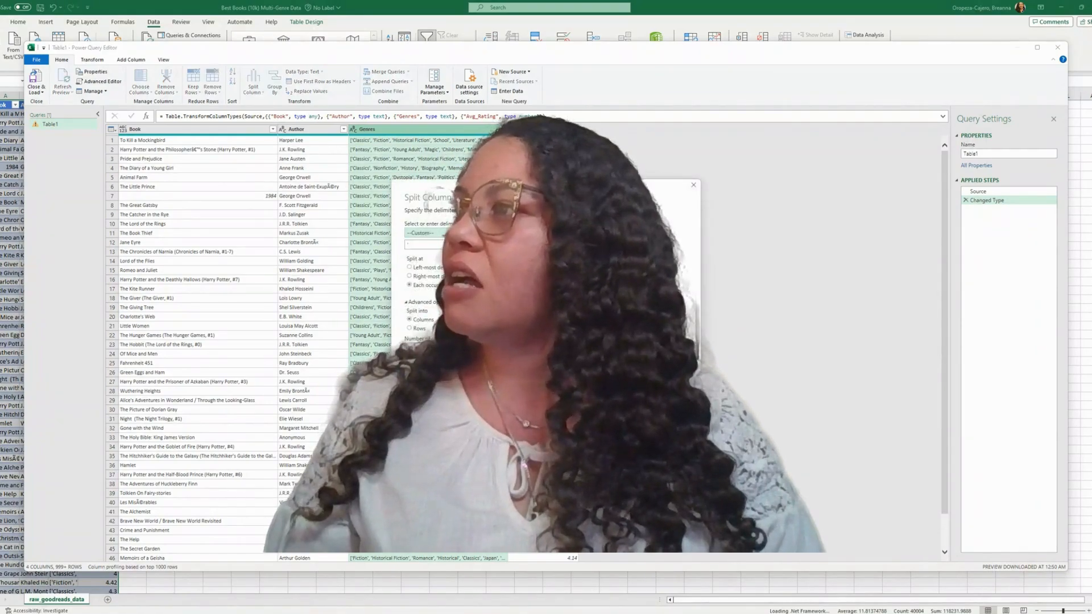
click(467, 233)
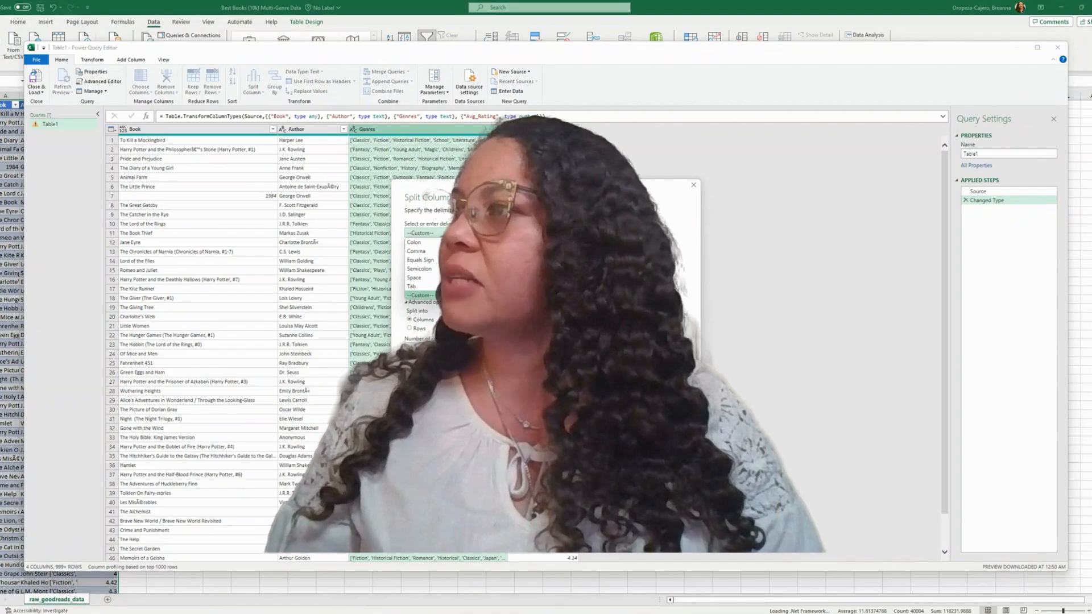
click(441, 252)
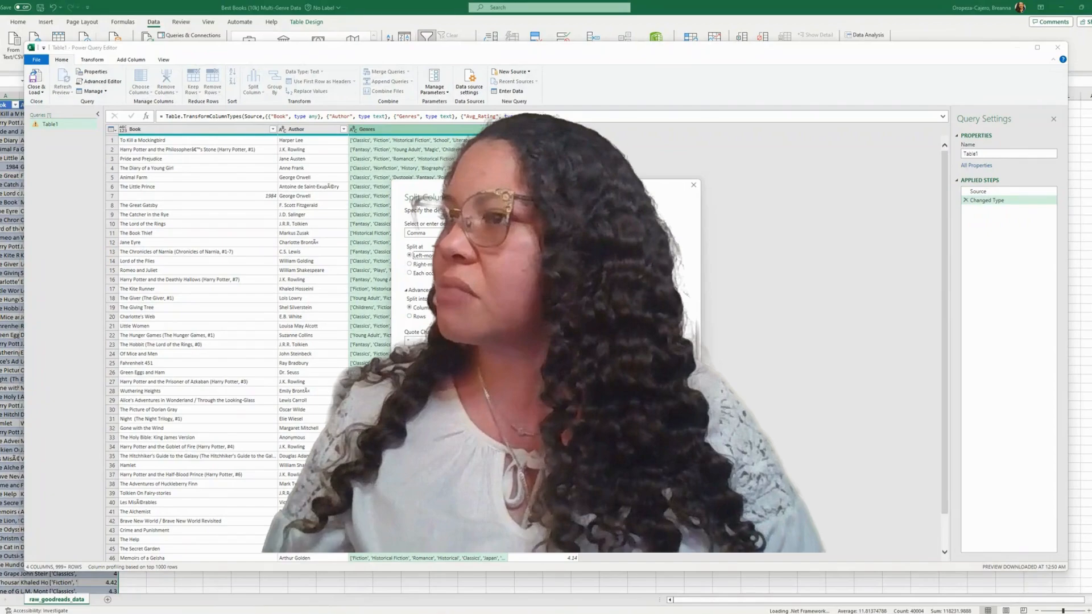
click(633, 419)
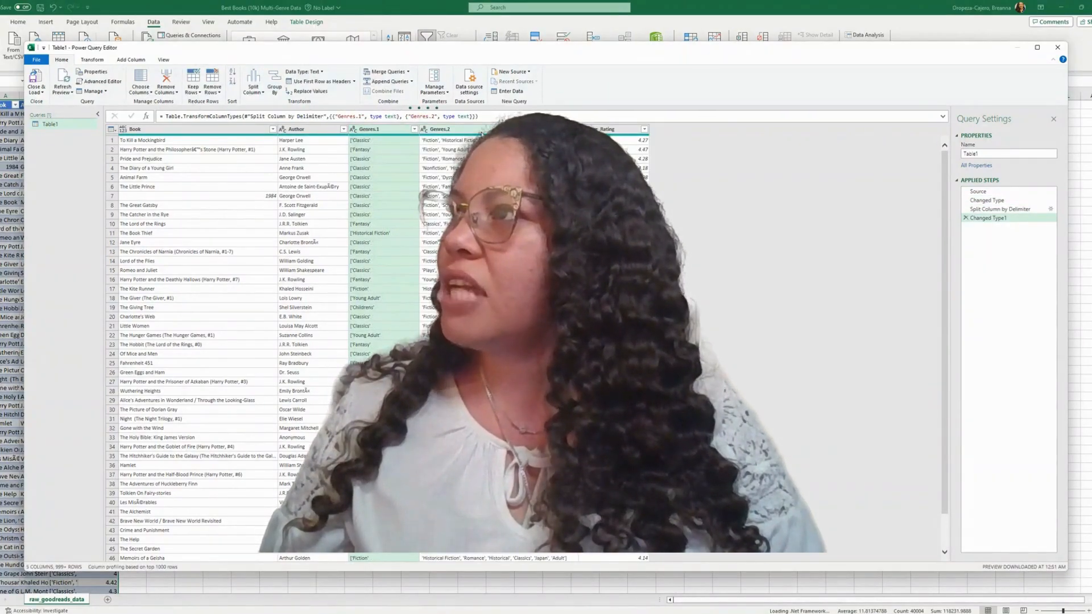
click(481, 134)
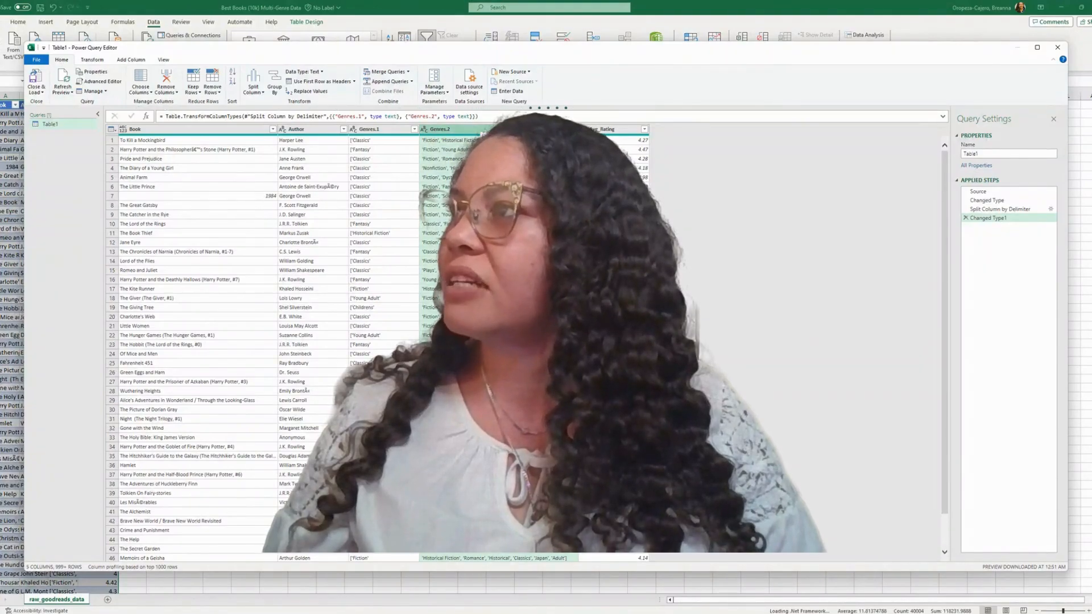
key(Delete)
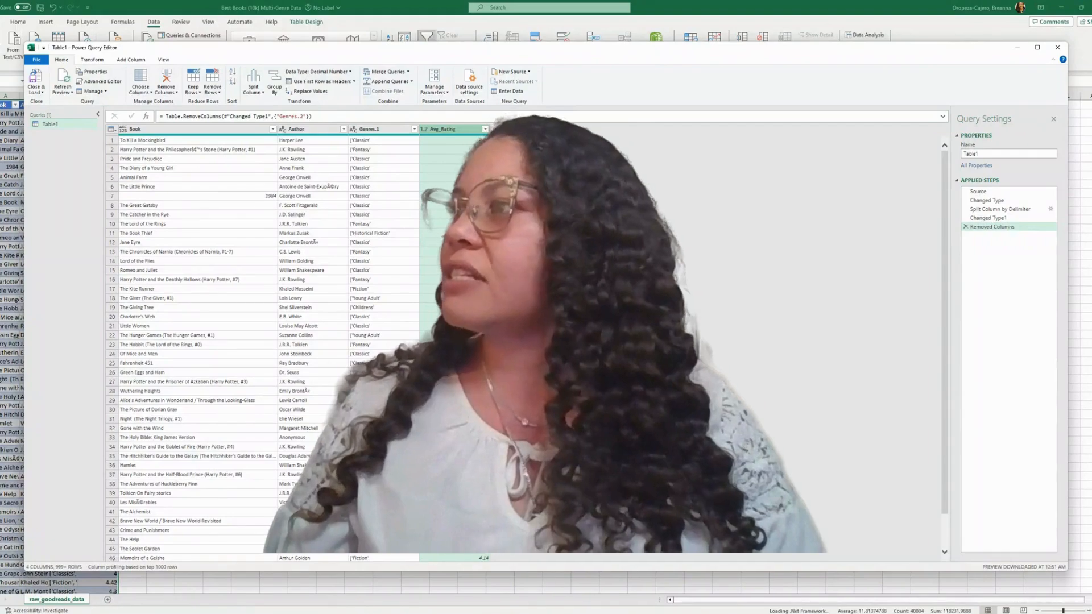
Replace the opening bracket "[" with nothing in the Genres.1 column.
click(377, 132)
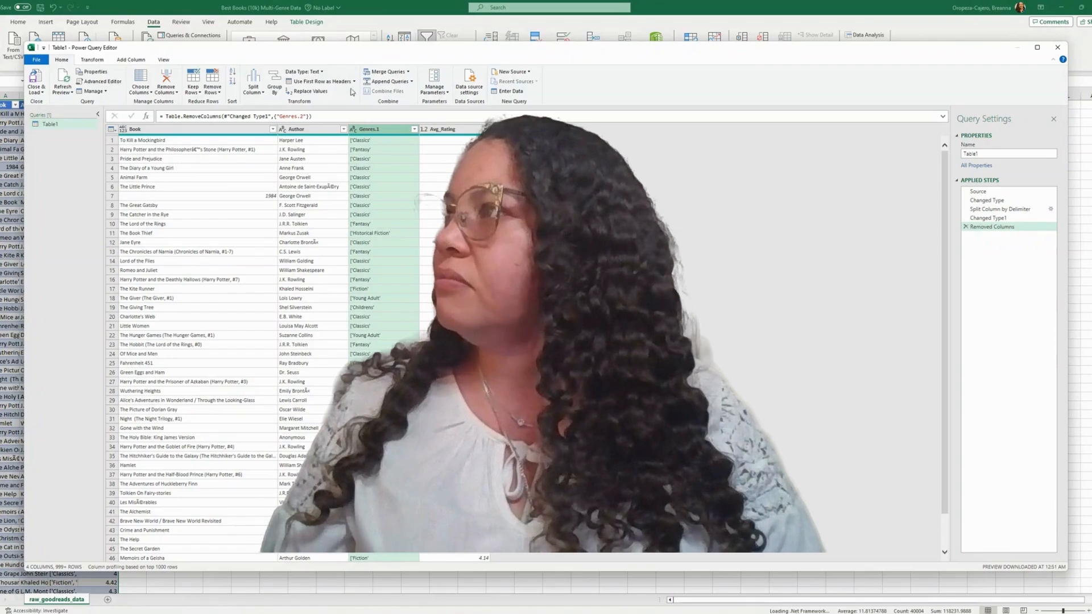
click(328, 92)
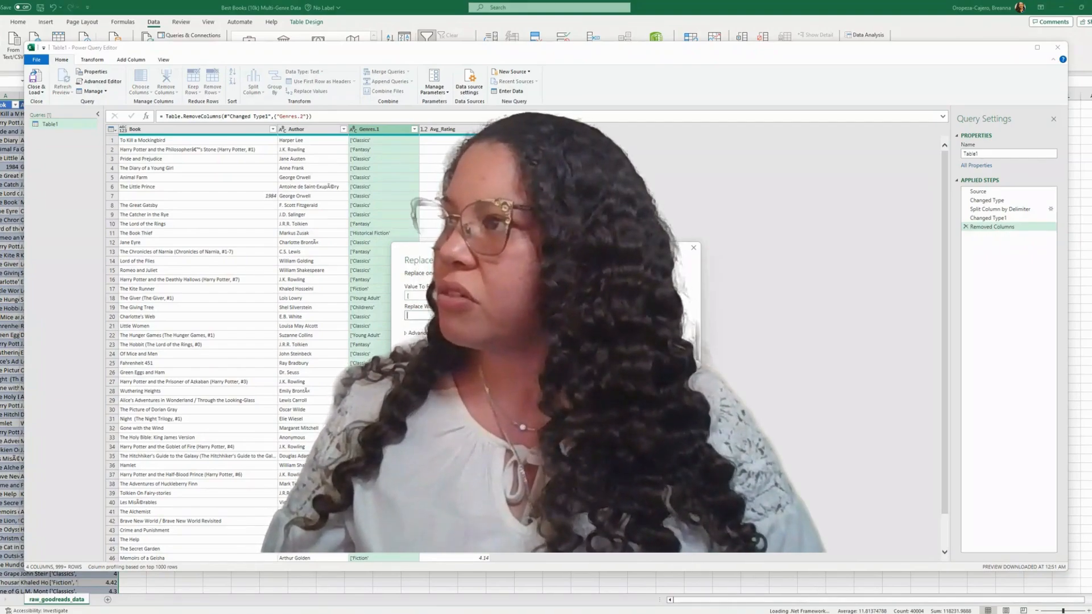
key(Return)
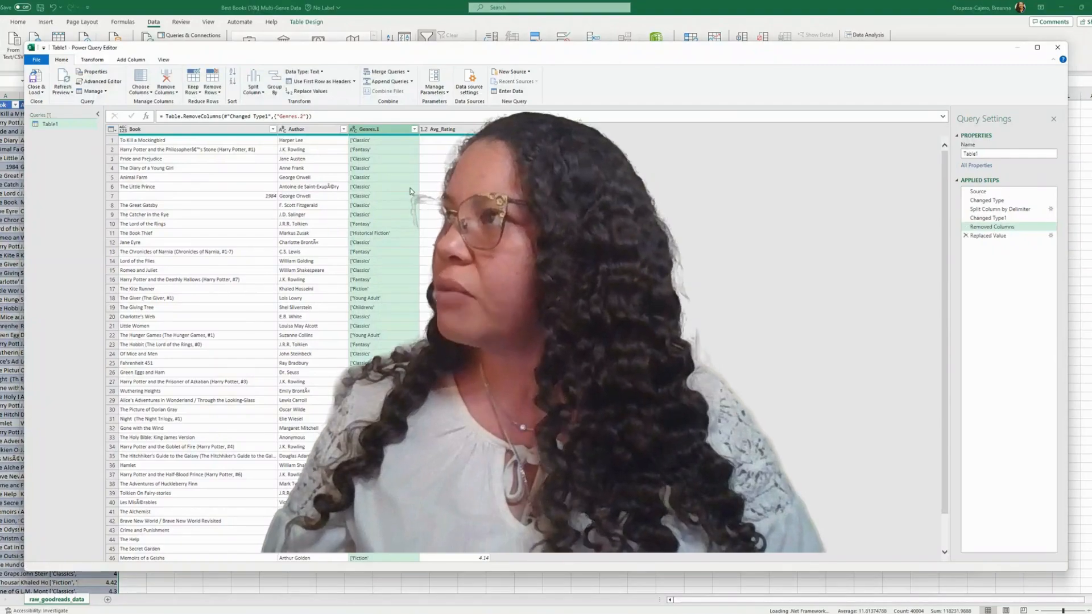
Replace the apostrophe "'" with nothing in the Genres.1 column.
right_click(379, 130)
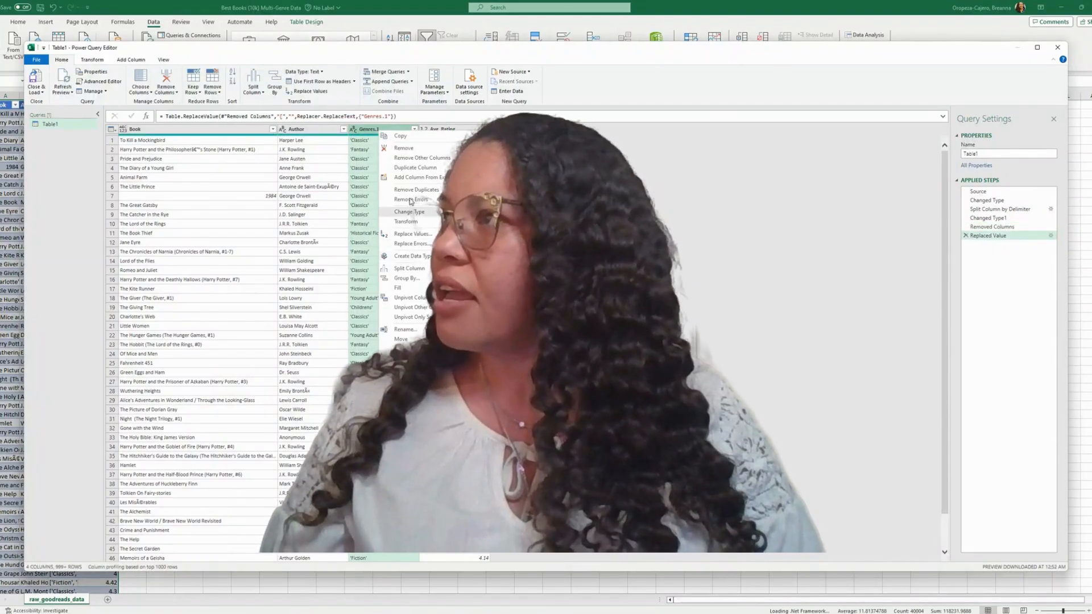
click(420, 232)
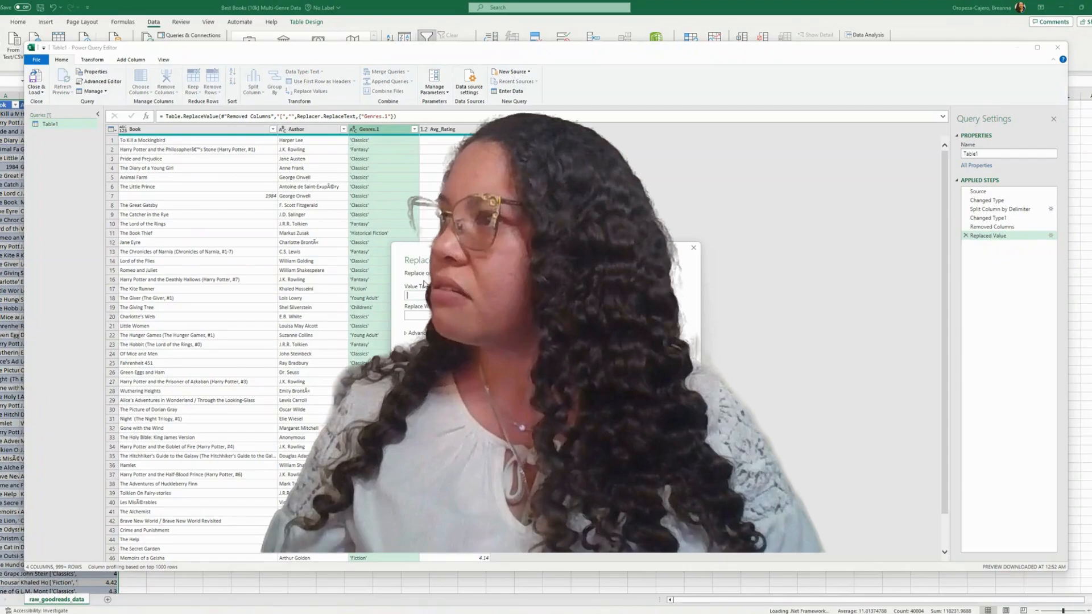
text(')
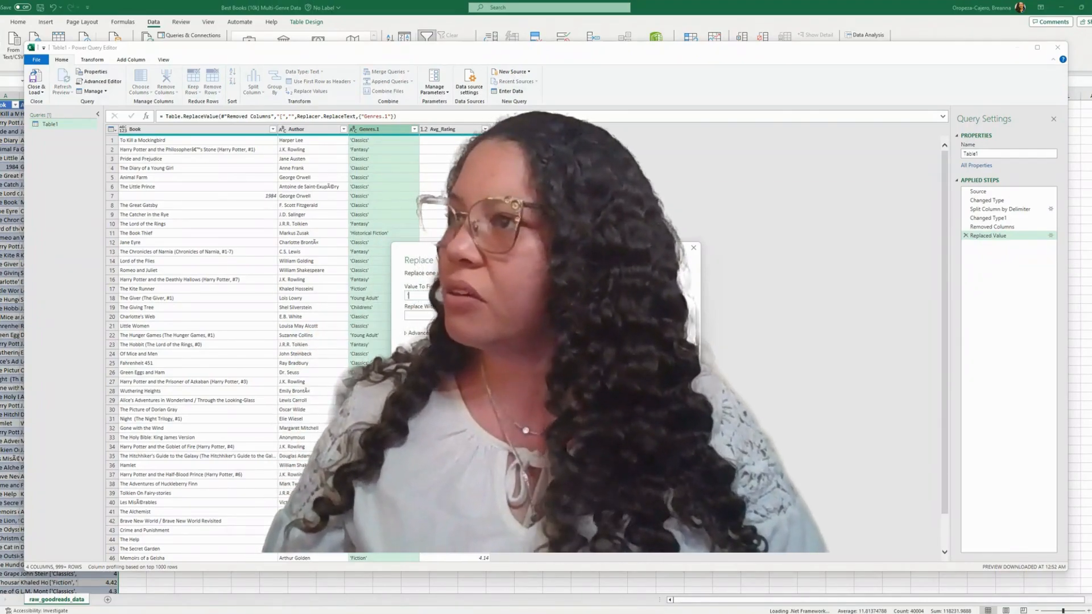
key(Return)
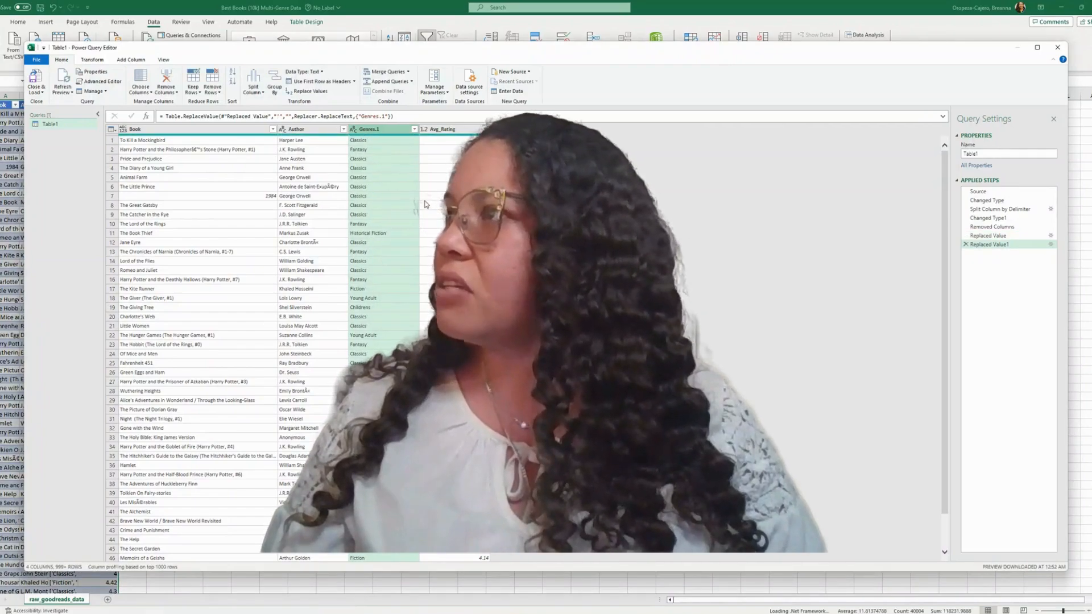
Check the distinct Genres.1 values for leftover characters and replace the closing bracket "]" with nothing in that column.
click(414, 130)
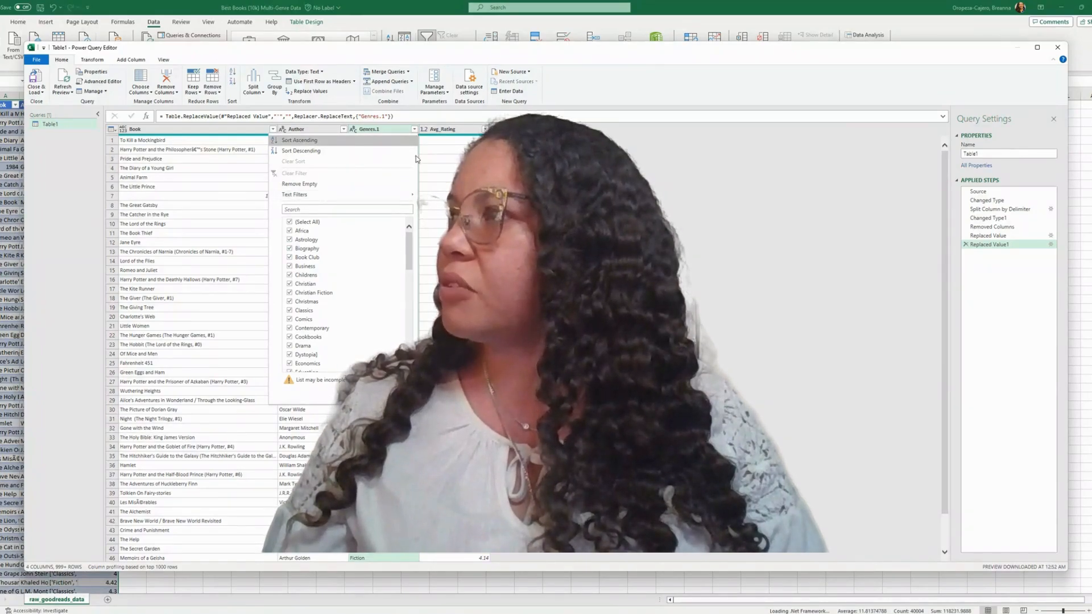
drag(408, 240, 405, 264)
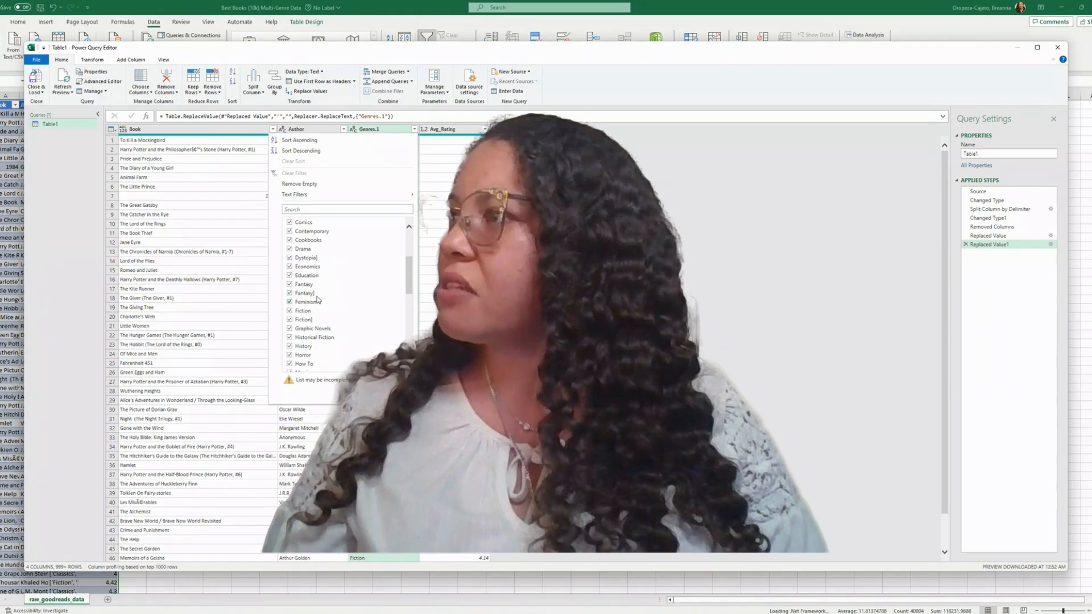
drag(408, 278, 398, 344)
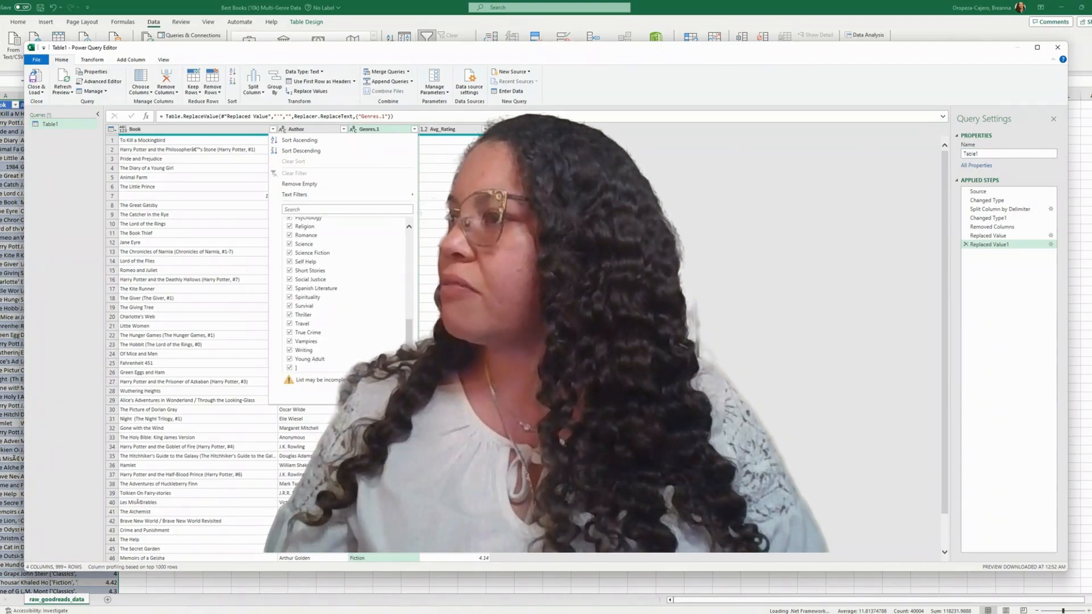
click(396, 394)
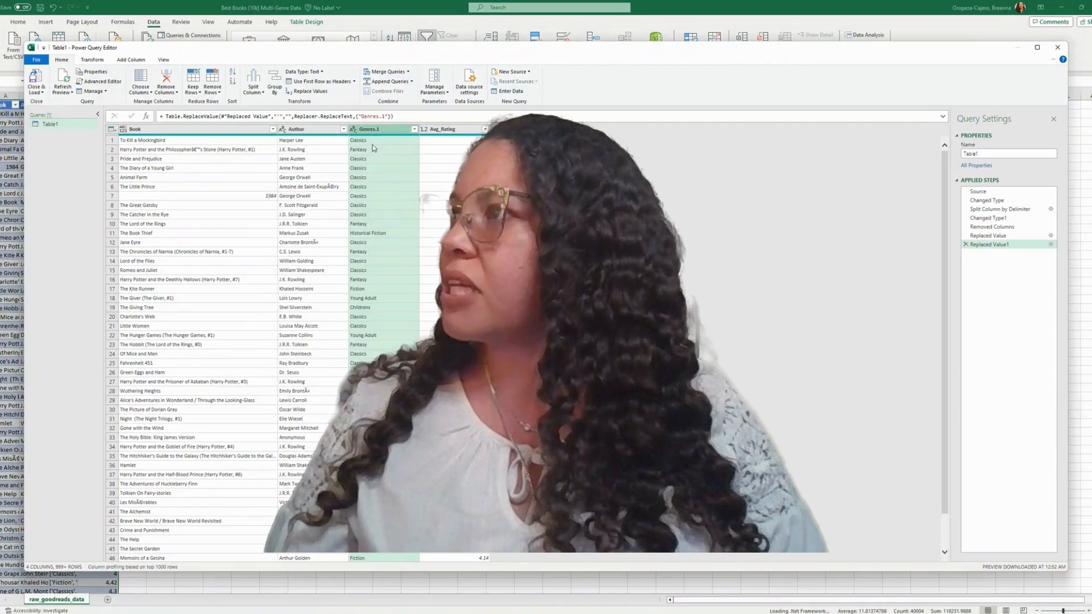
click(327, 92)
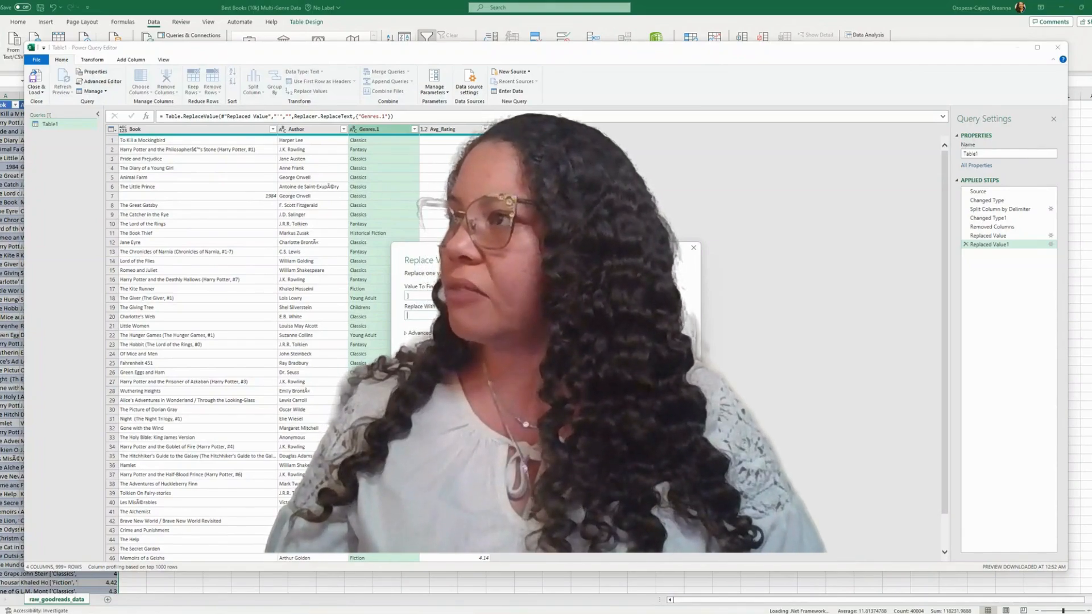
key(Return)
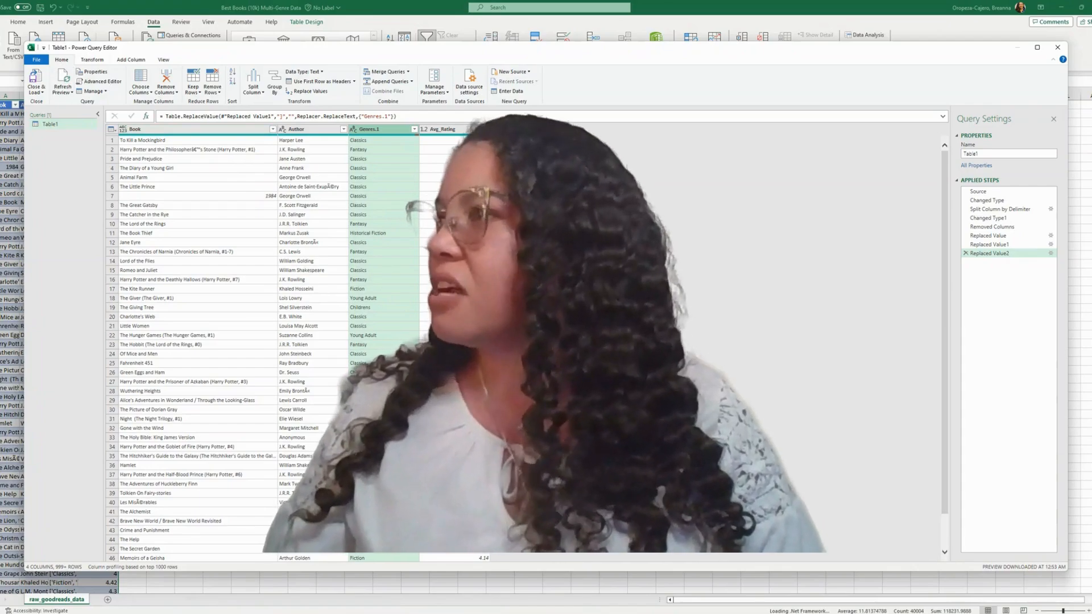
Close and load the cleaned query into the workbook, and compare its genres with the Genres column of the raw_goodreads_data sheet.
click(35, 79)
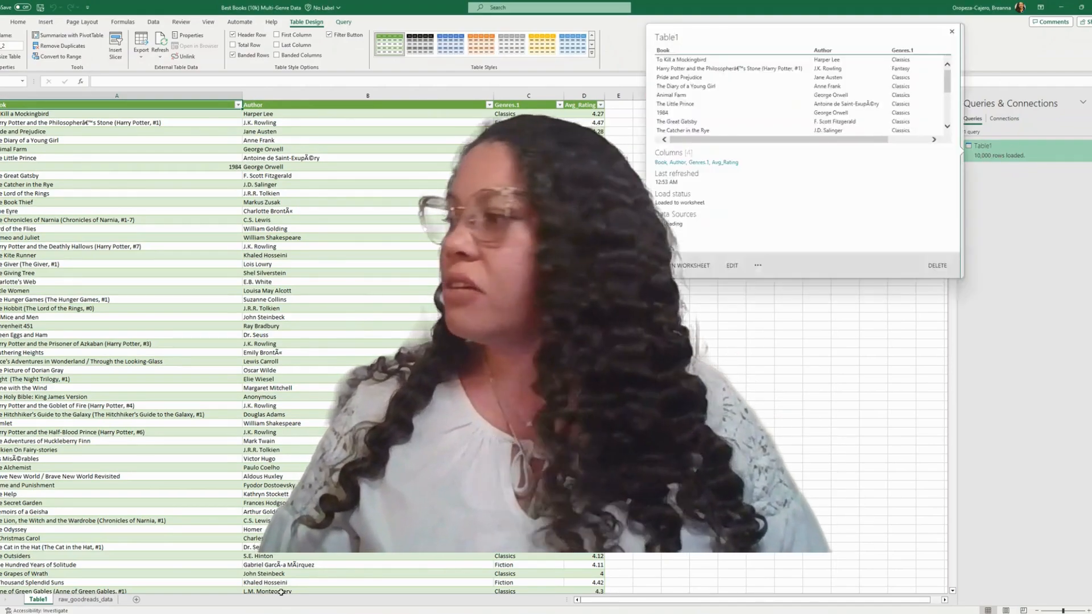
click(93, 602)
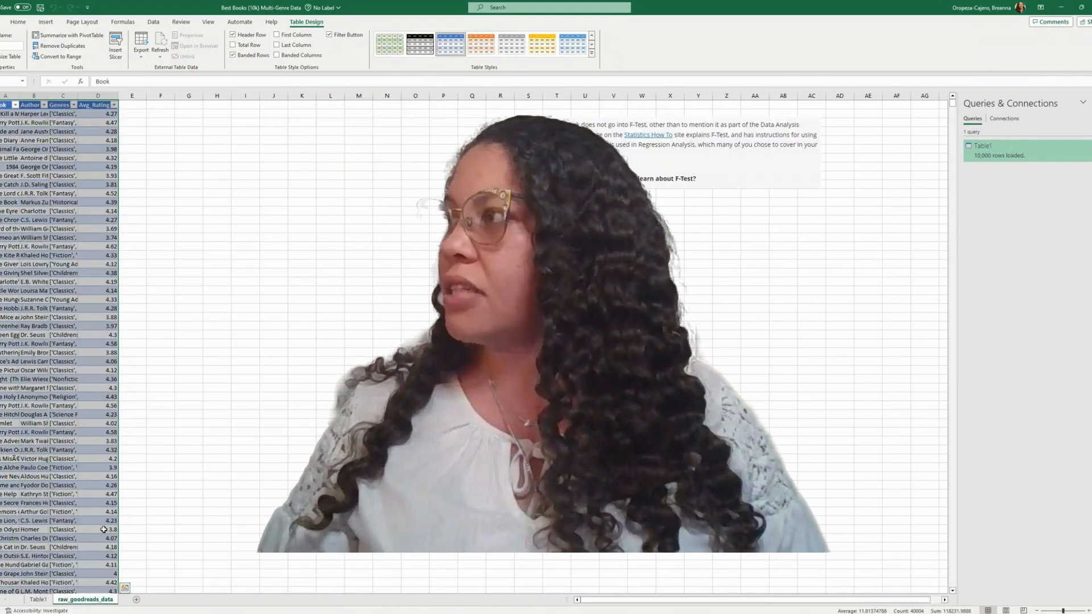
click(72, 94)
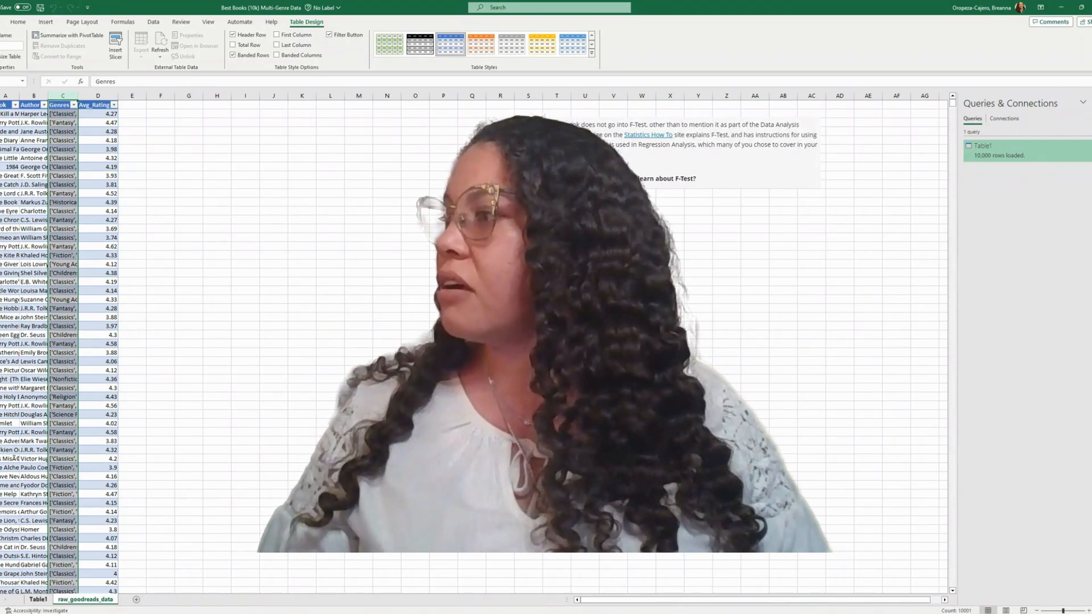
click(37, 600)
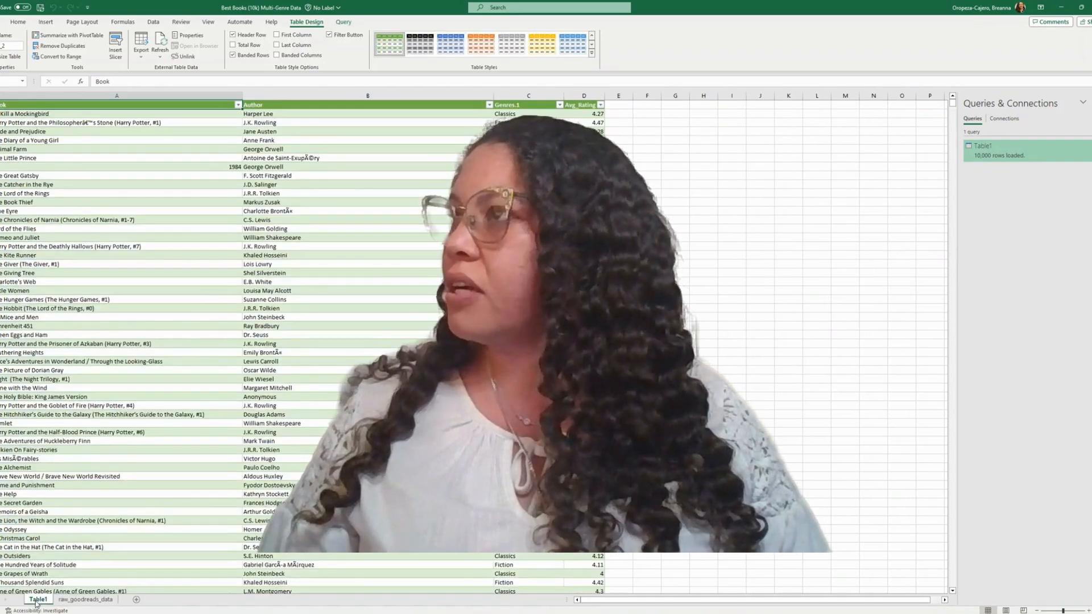
Rename the Table1 worksheet as GenreRatings.
right_click(35, 602)
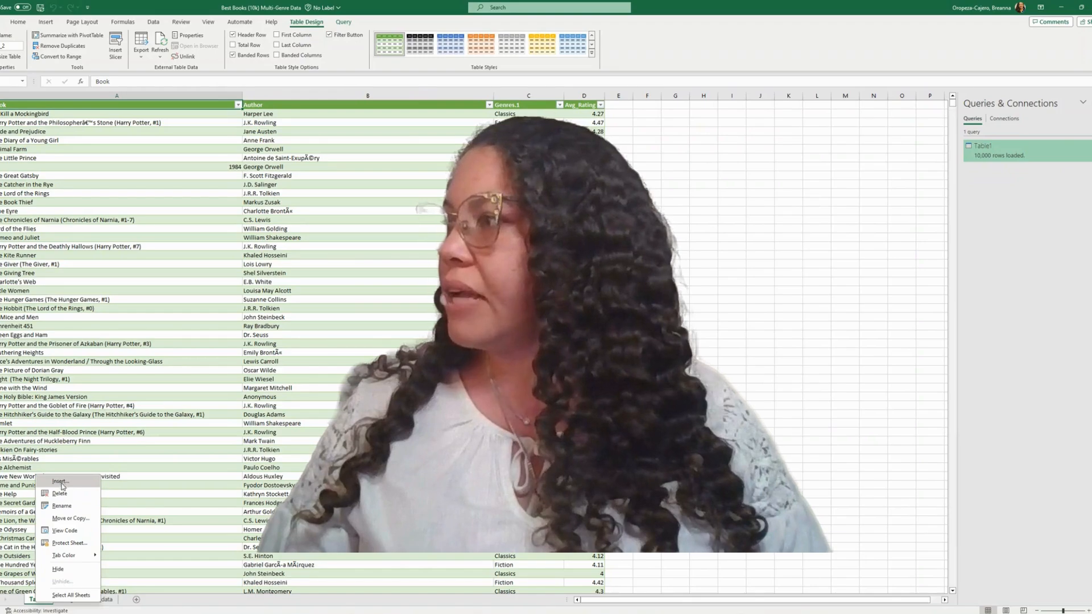
click(62, 506)
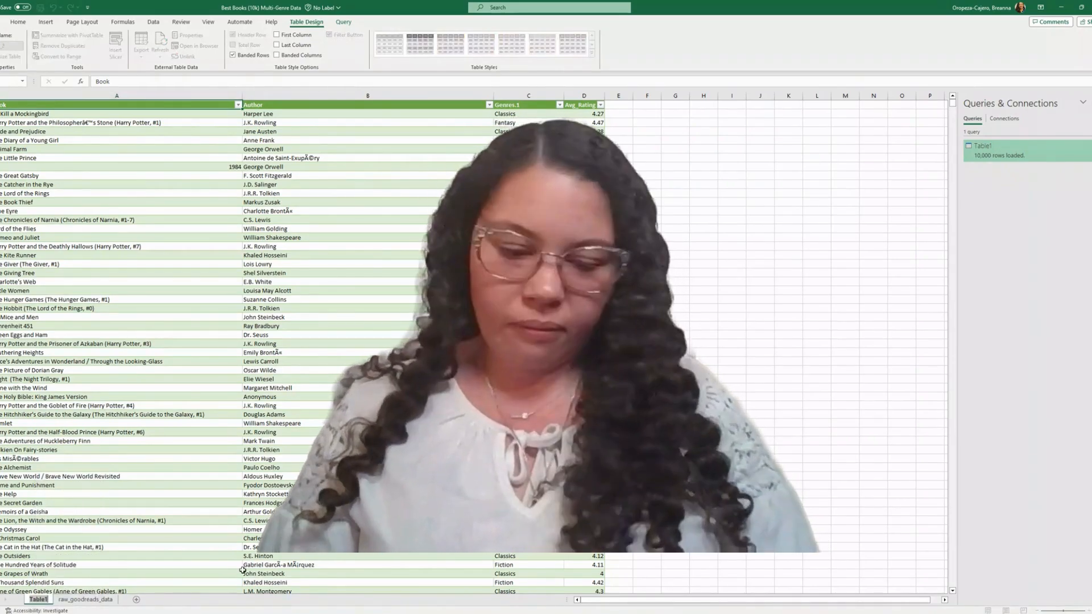
key(BackSpace)
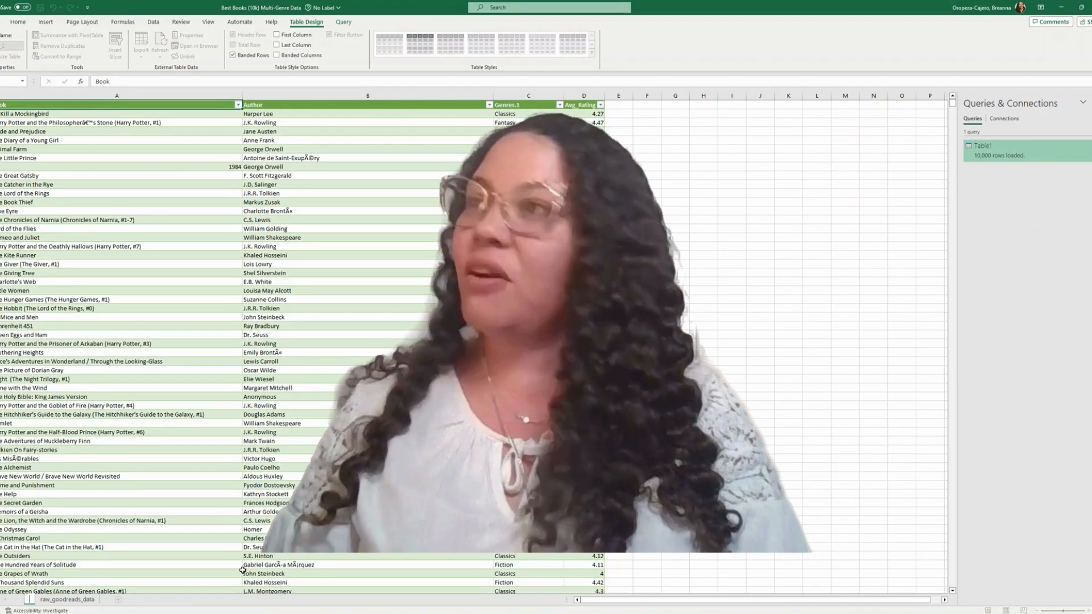
text(R)
key(BackSpace)
text(G)
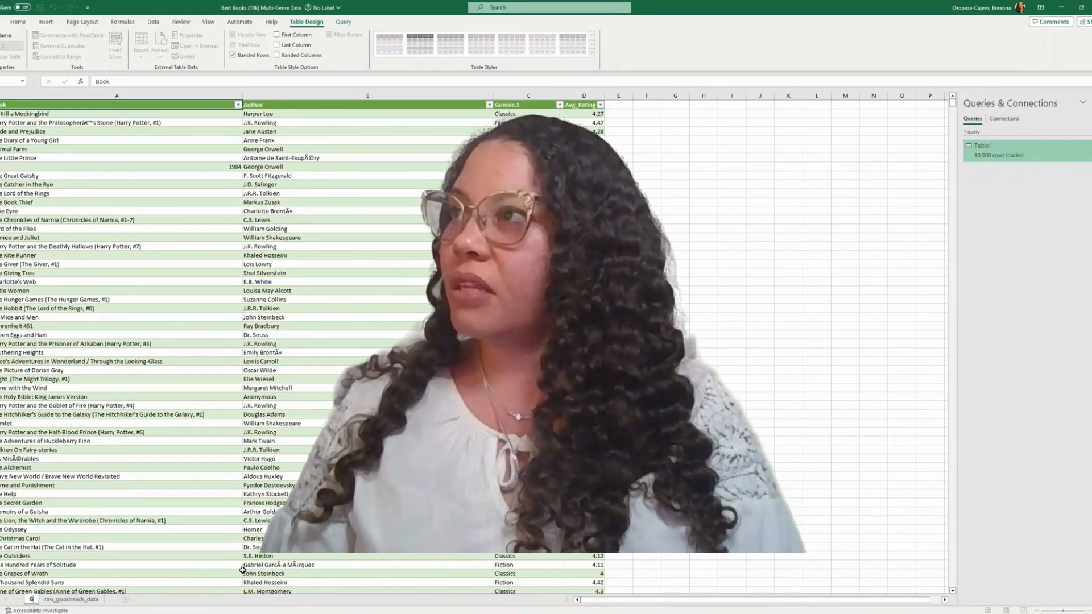
text(enre)
key(Return)
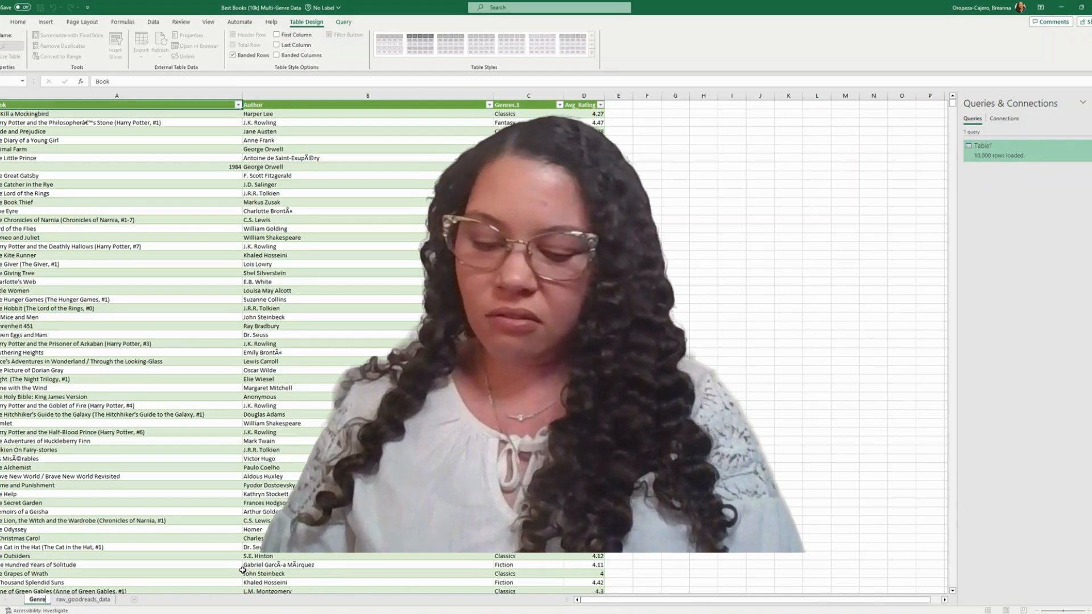
text(Ratings)
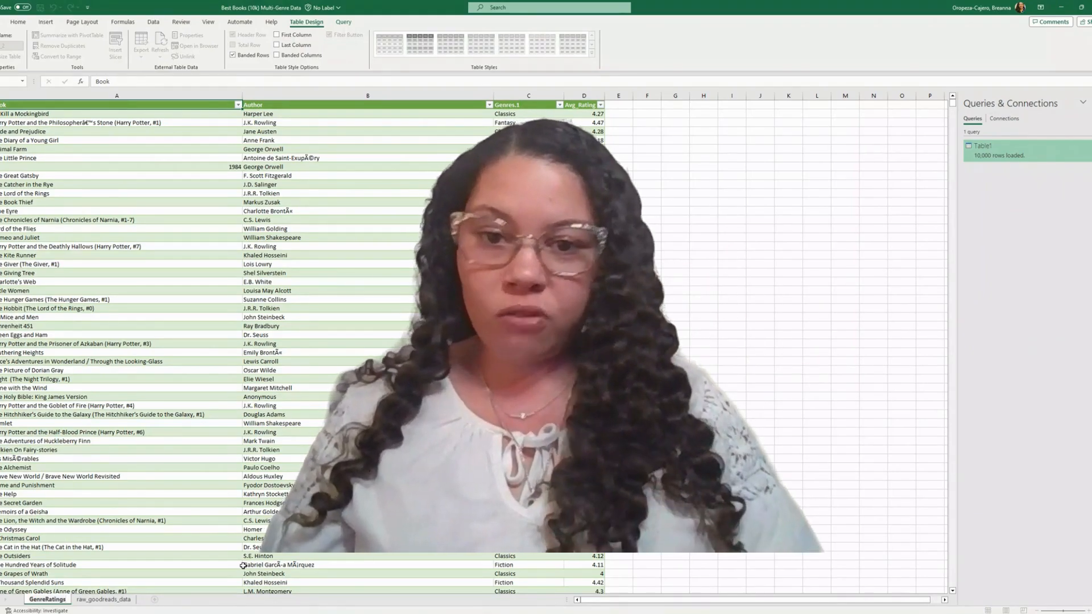
Filter the Genres.1 column to show only Fiction books and select the column.
click(560, 105)
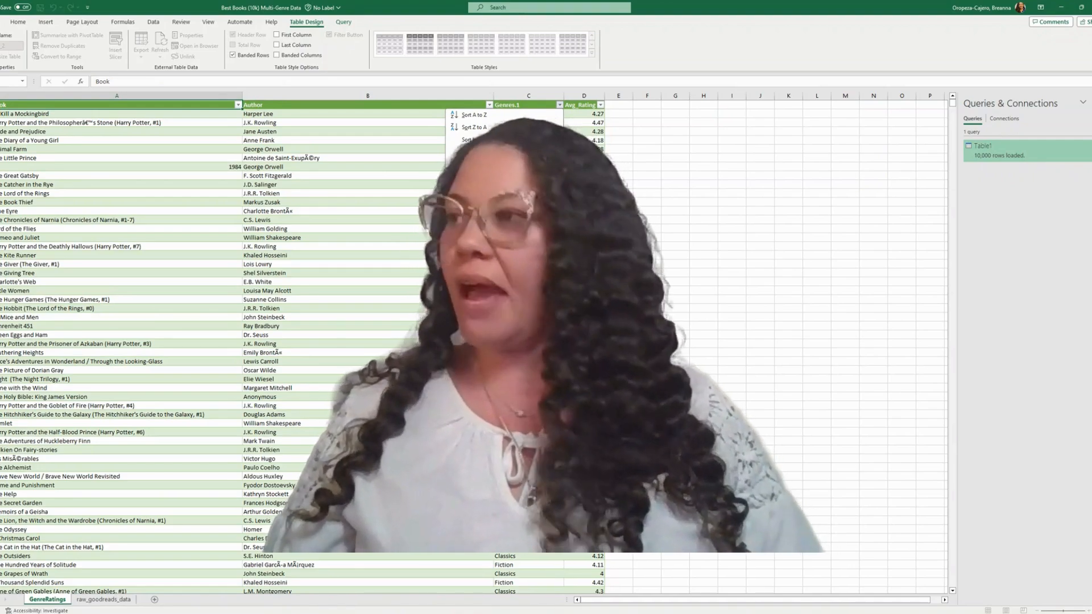
key(Return)
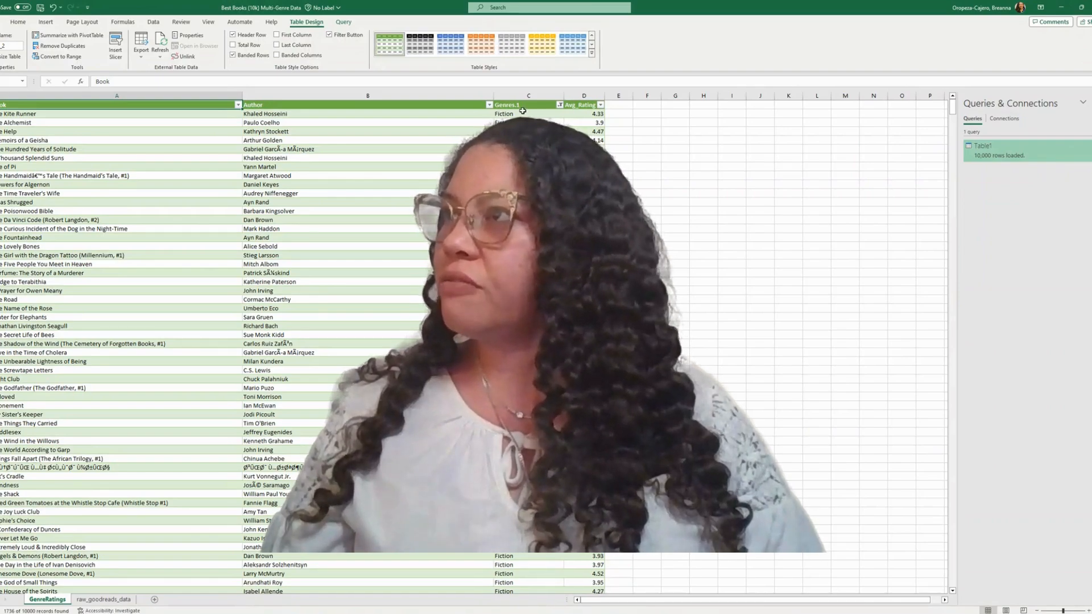
click(519, 95)
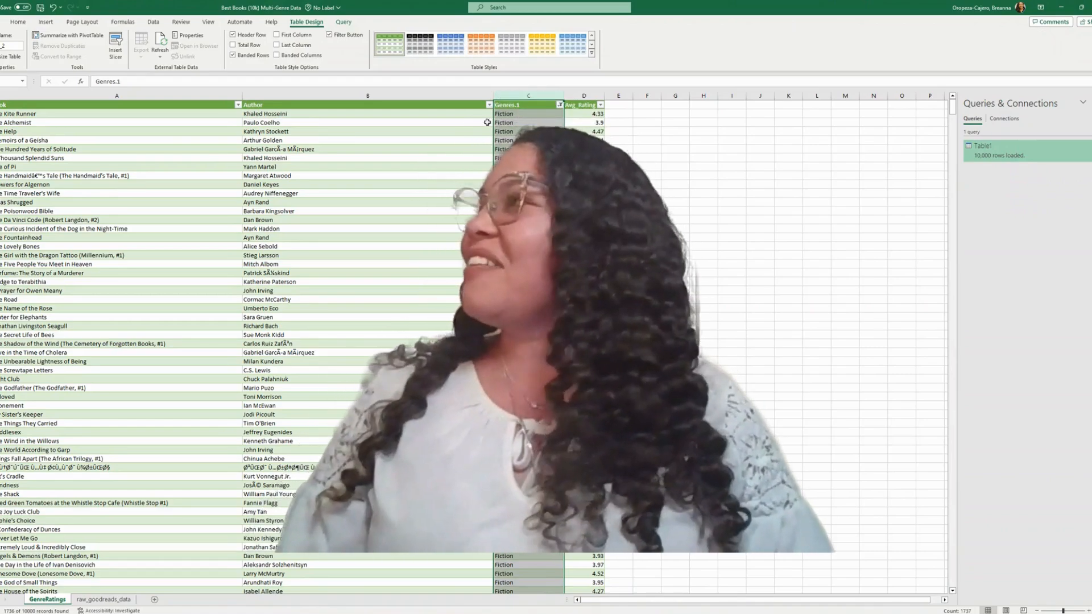
Create a PivotTable from Table1_2 on a new worksheet, adding the data to the Data Model.
click(46, 21)
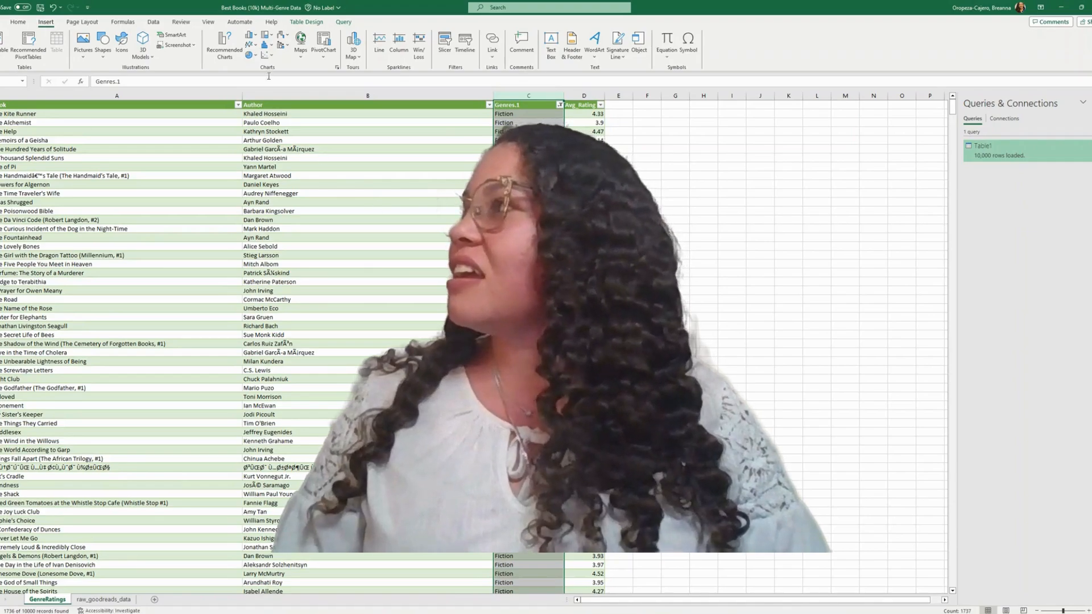
click(529, 238)
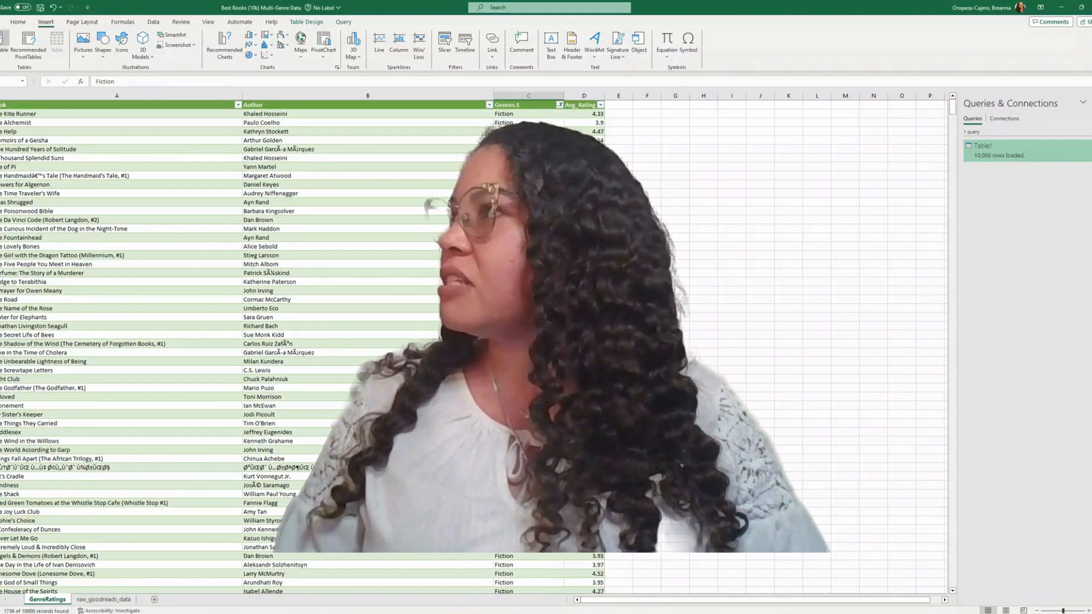
click(5, 43)
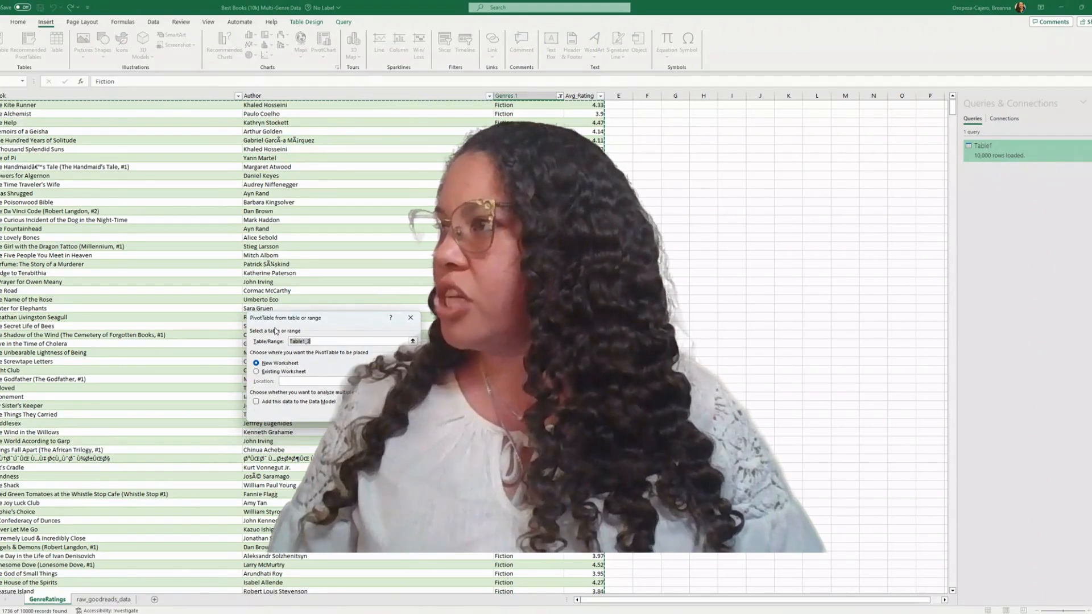
click(310, 403)
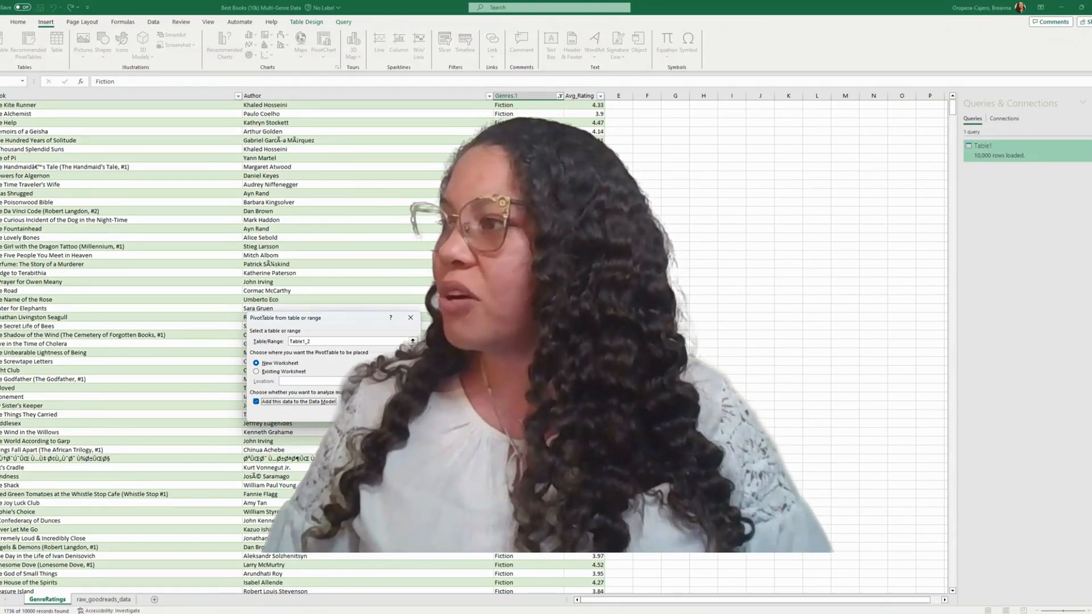
click(365, 414)
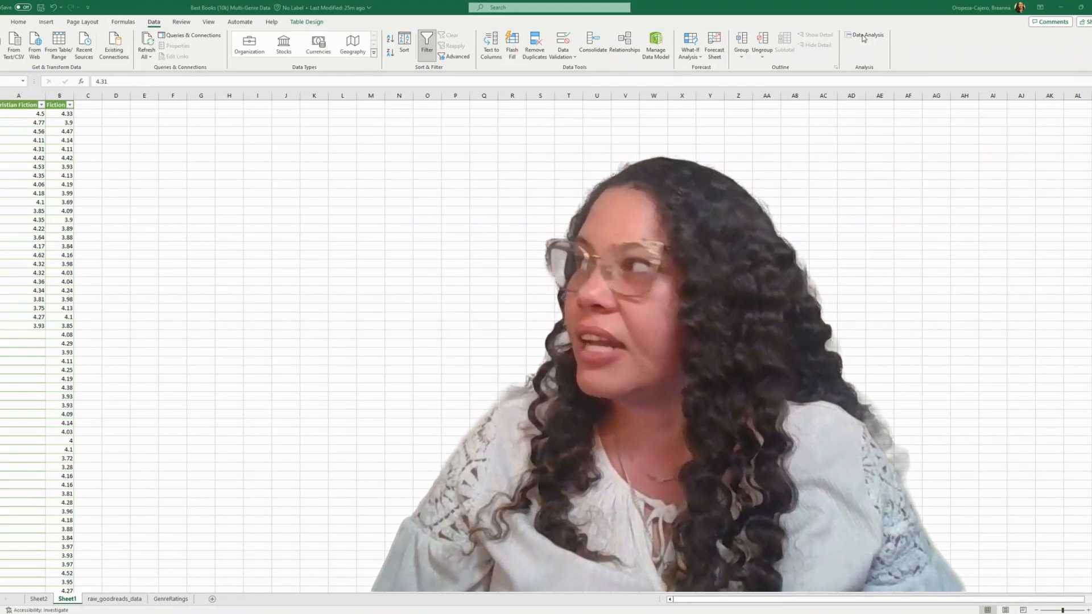
Open the F-Test Two-Sample for Variances analysis and clear its Variable 1, Variable 2 and output ranges.
click(863, 37)
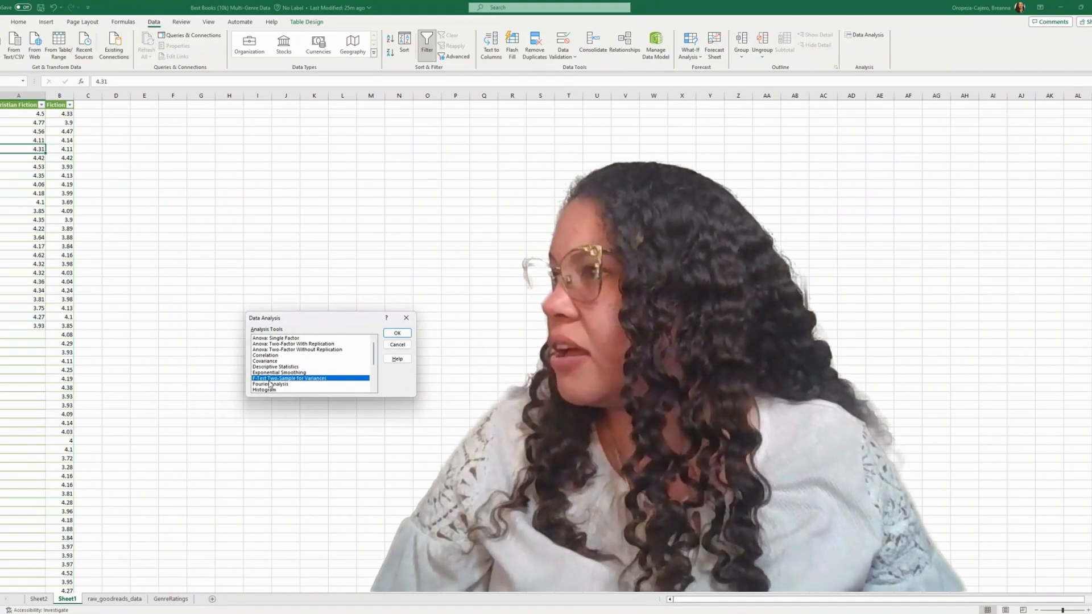
click(397, 334)
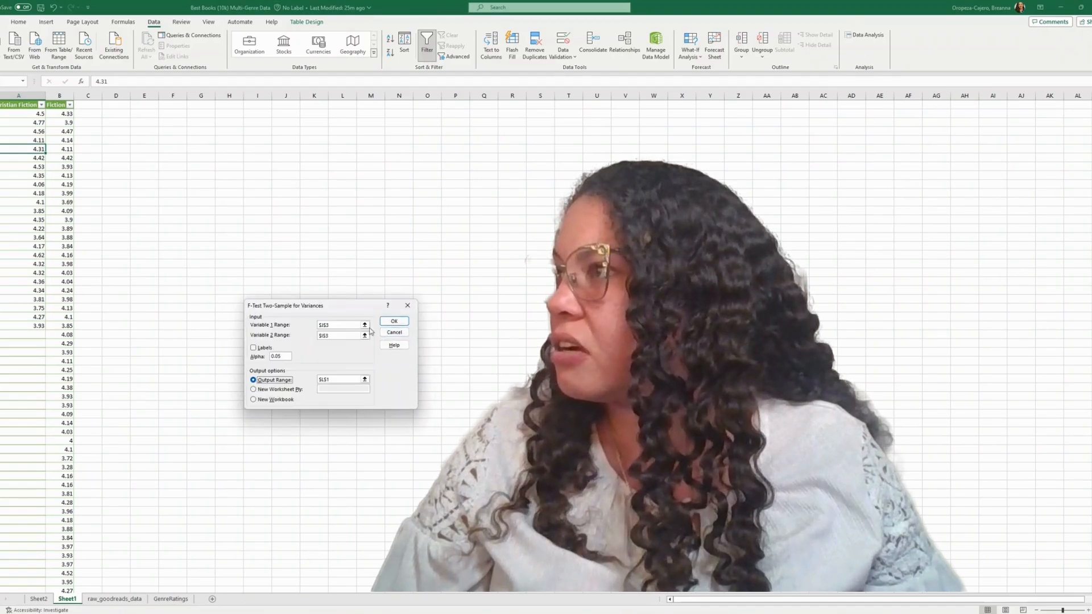
drag(344, 324, 314, 325)
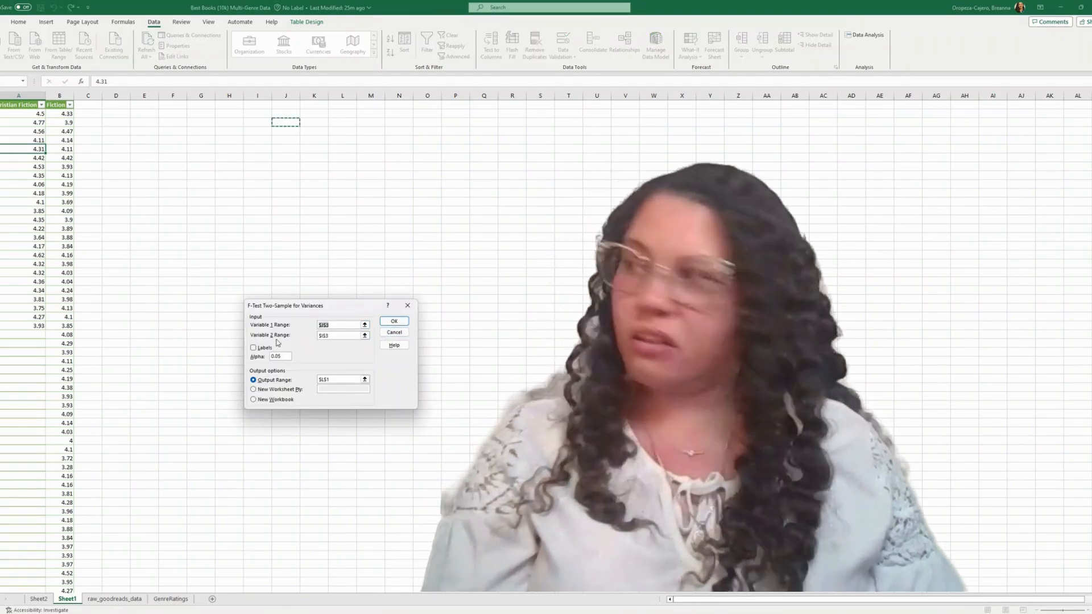
key(BackSpace)
click(329, 336)
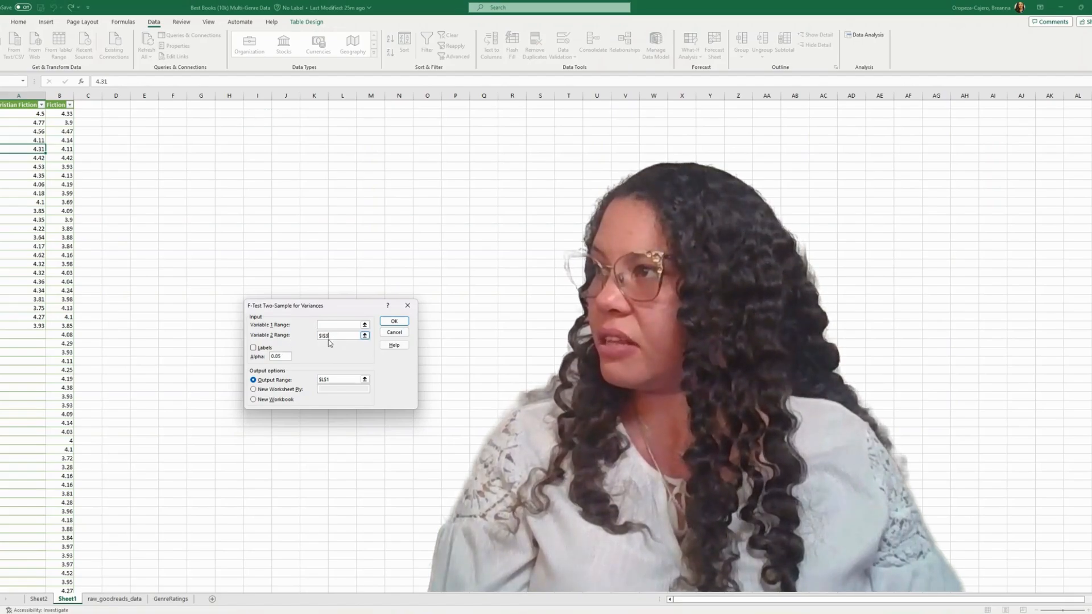
drag(319, 336, 308, 339)
key(BackSpace)
drag(341, 379, 318, 379)
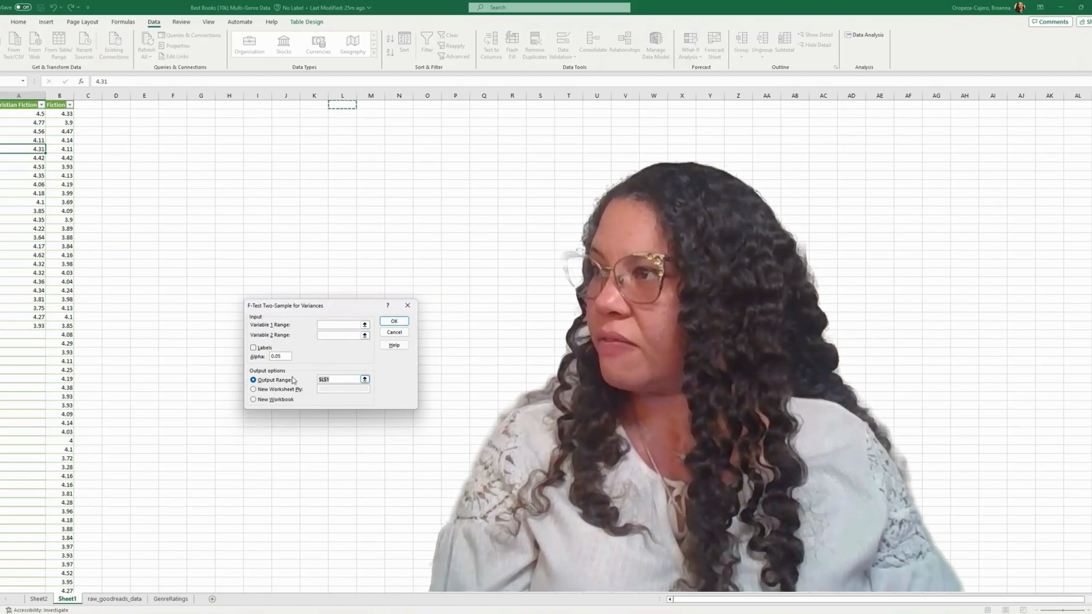
key(BackSpace)
Set the F-test's Variable 1 range to $A$1:$A$26 for Christian Fiction and Variable 2 range to $B$1:$B$1712 for Fiction.
click(319, 323)
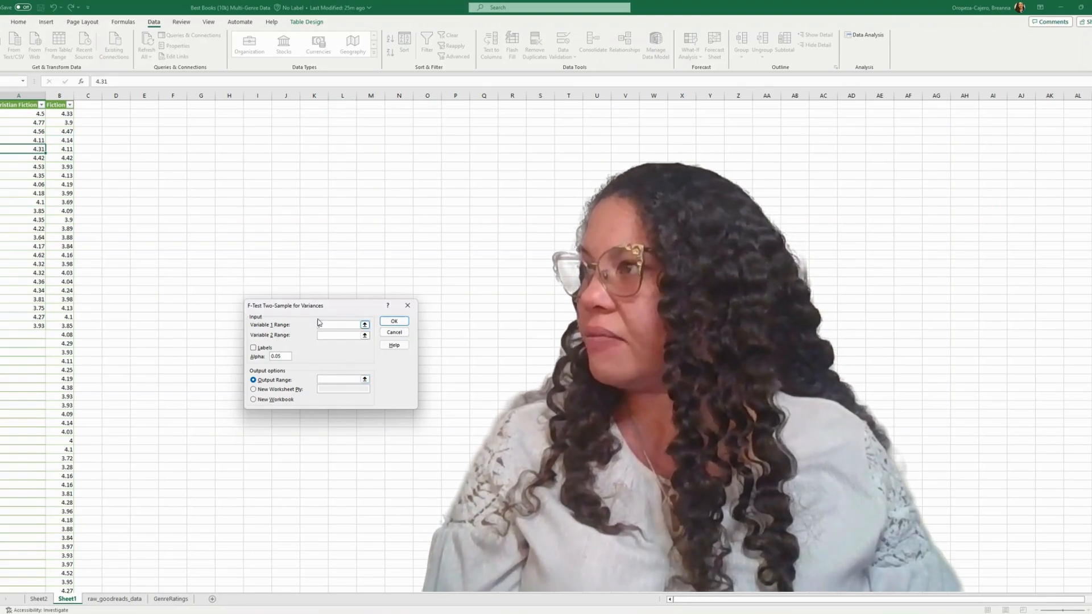
click(10, 106)
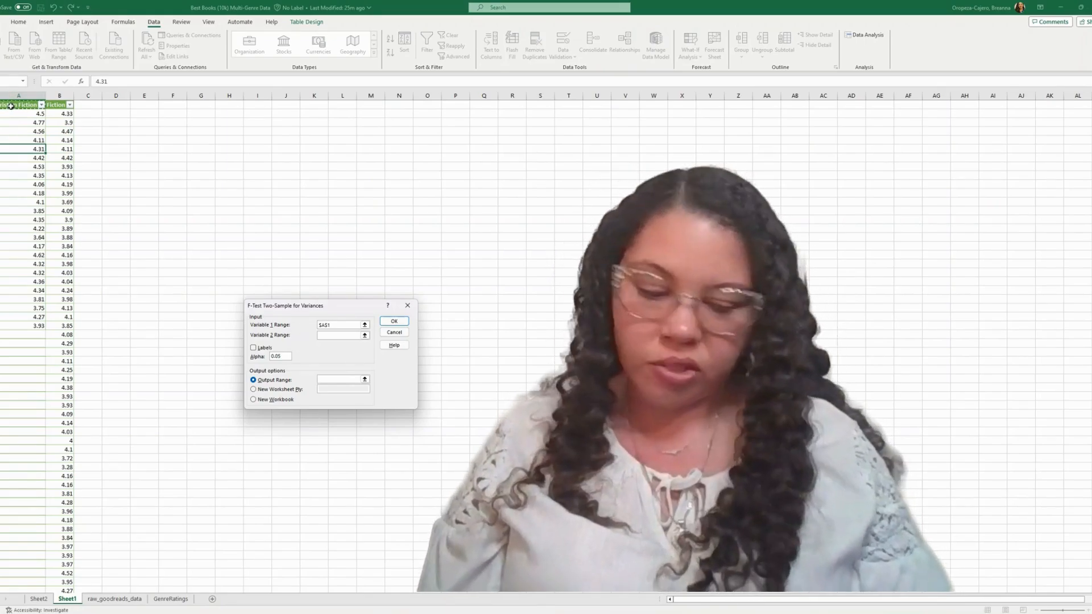
drag(9, 106, 23, 326)
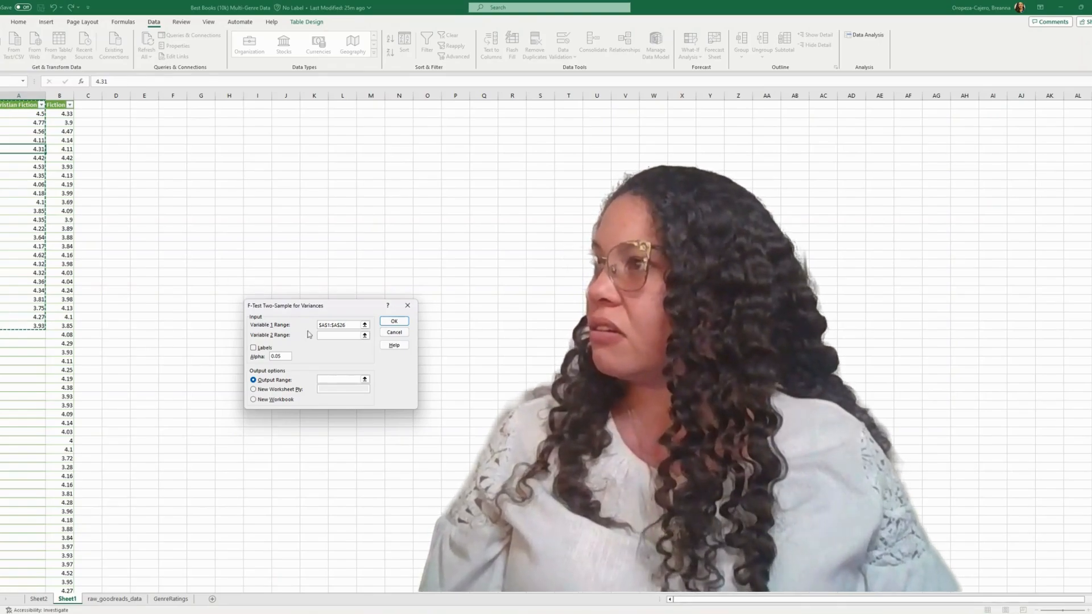
click(321, 336)
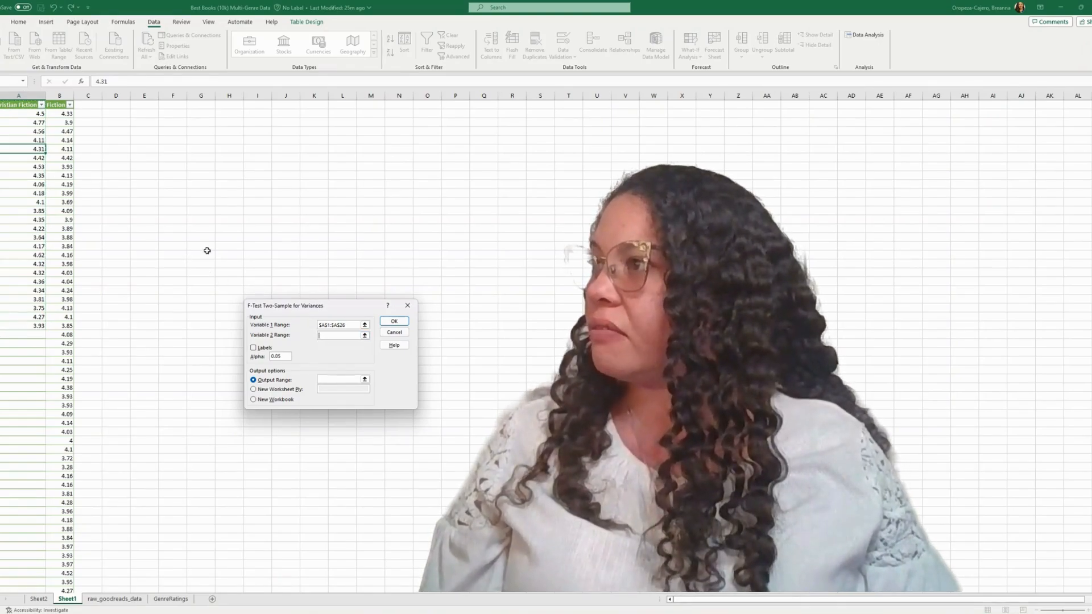
click(57, 108)
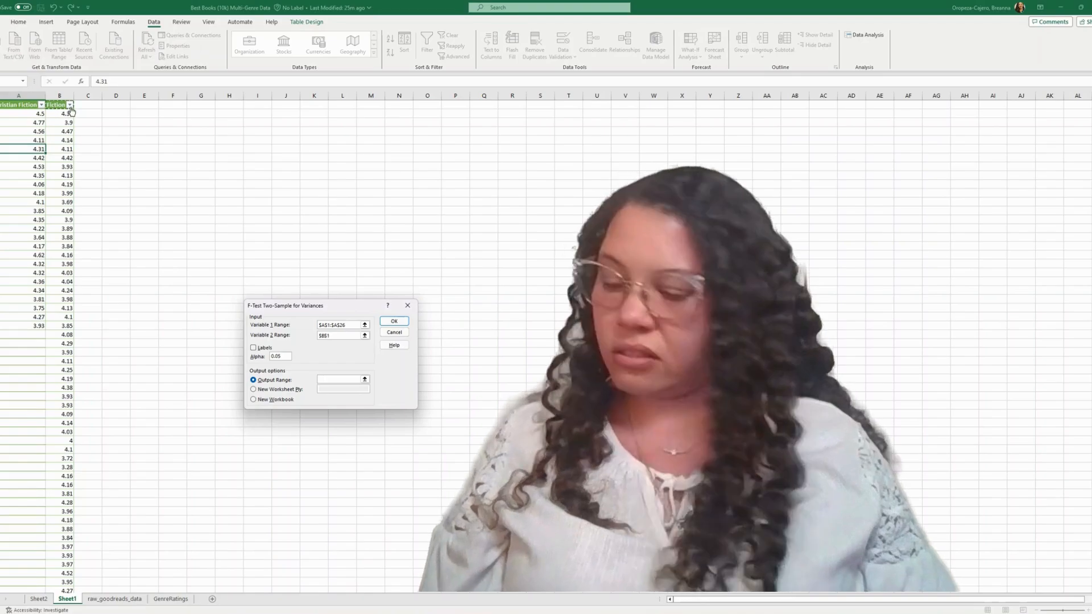
key(ctrl+shift+Down)
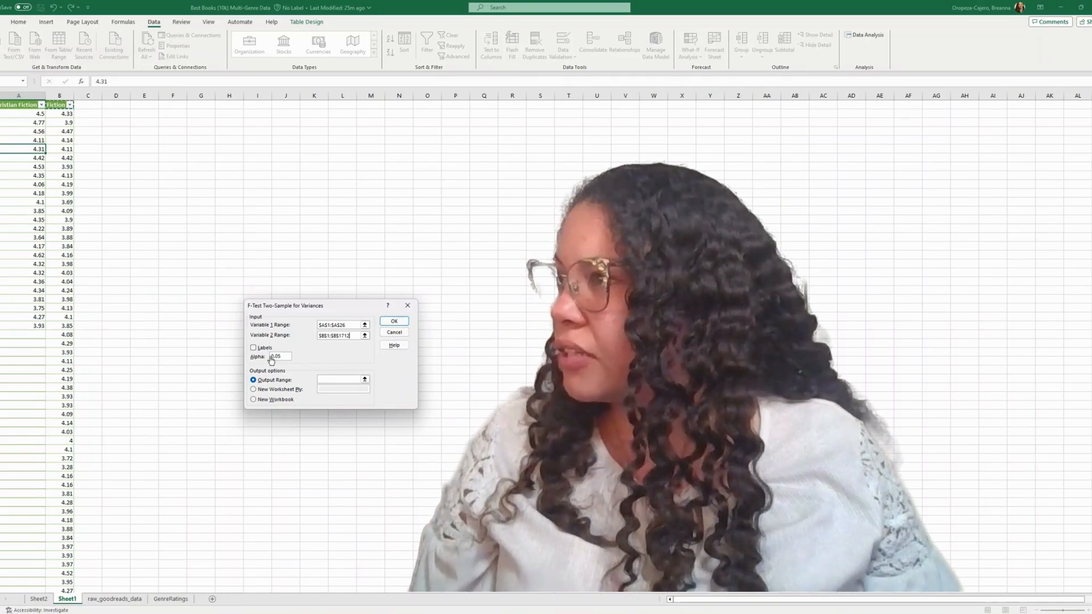
Mark the F-test ranges as including labels, set the output range to D1, and run the analysis.
click(254, 349)
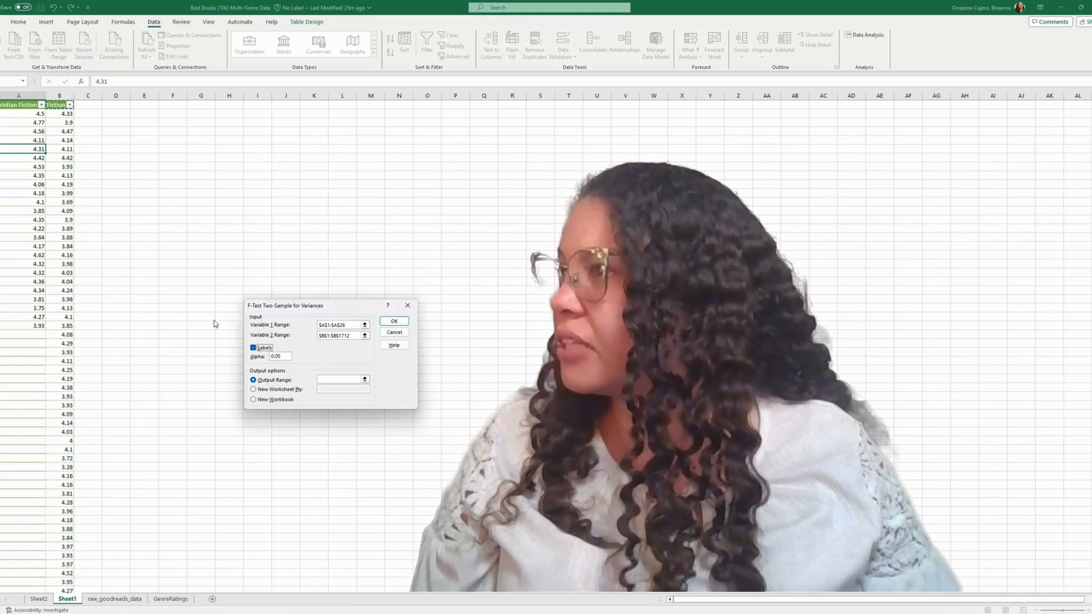
click(324, 380)
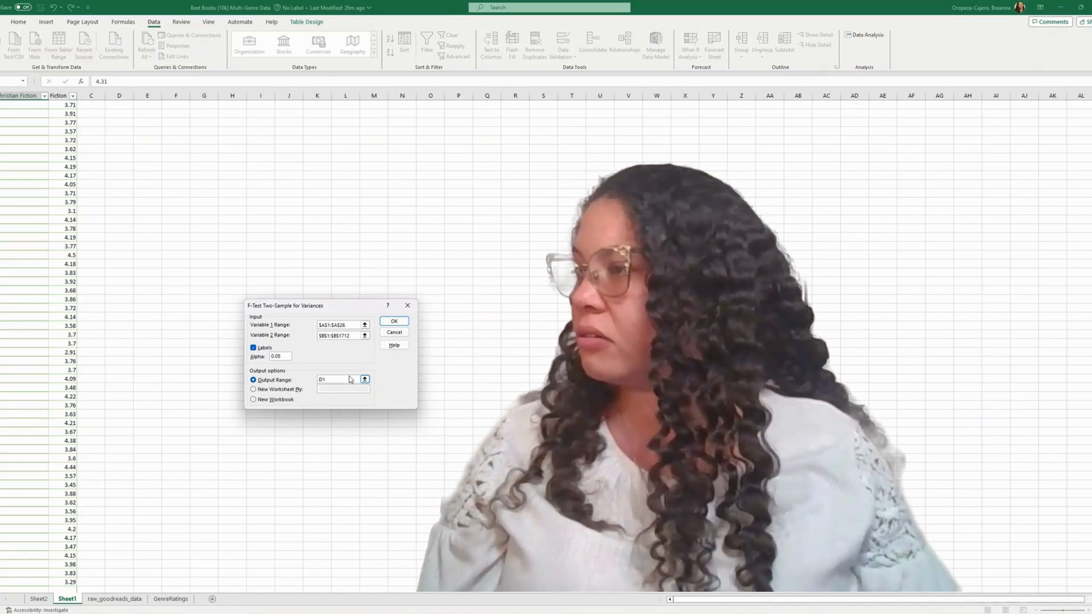
click(400, 326)
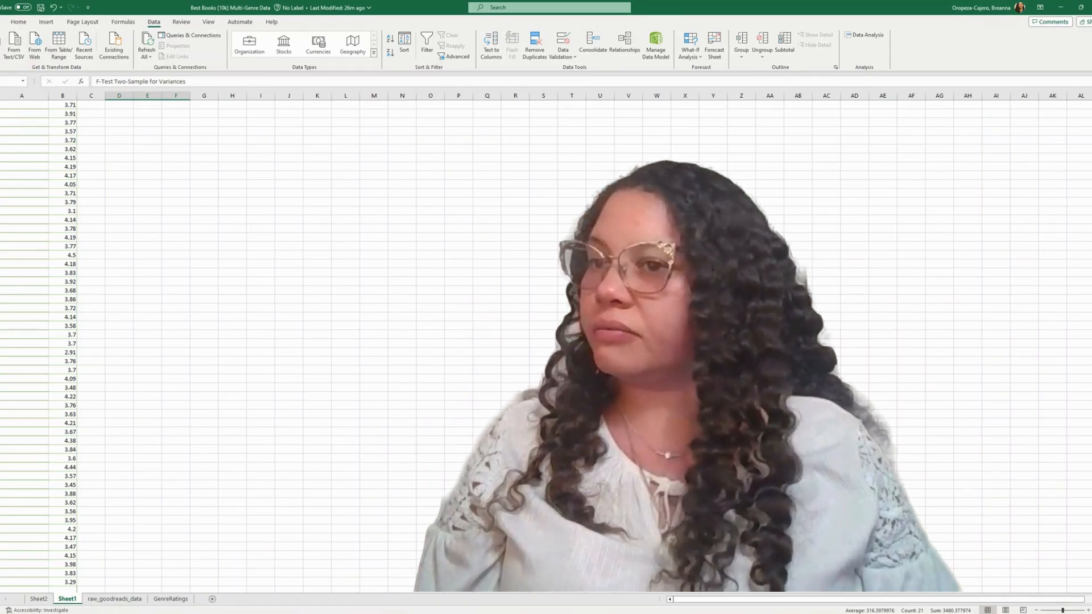
AutoFit columns D and E to the contents of the F-test output table.
scroll(227, 341, up, 1)
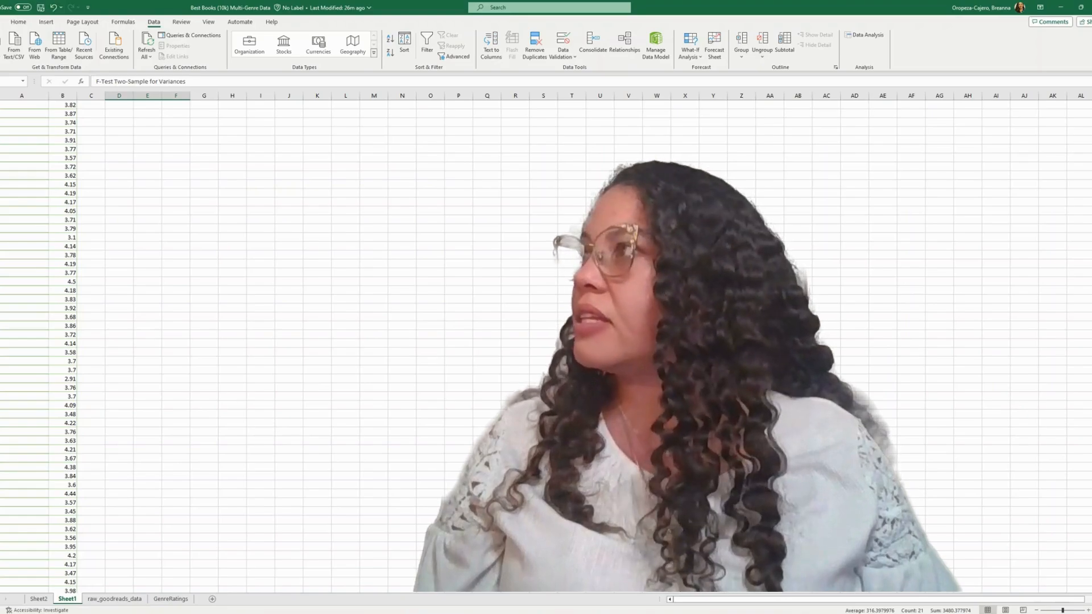
scroll(228, 342, up, 3)
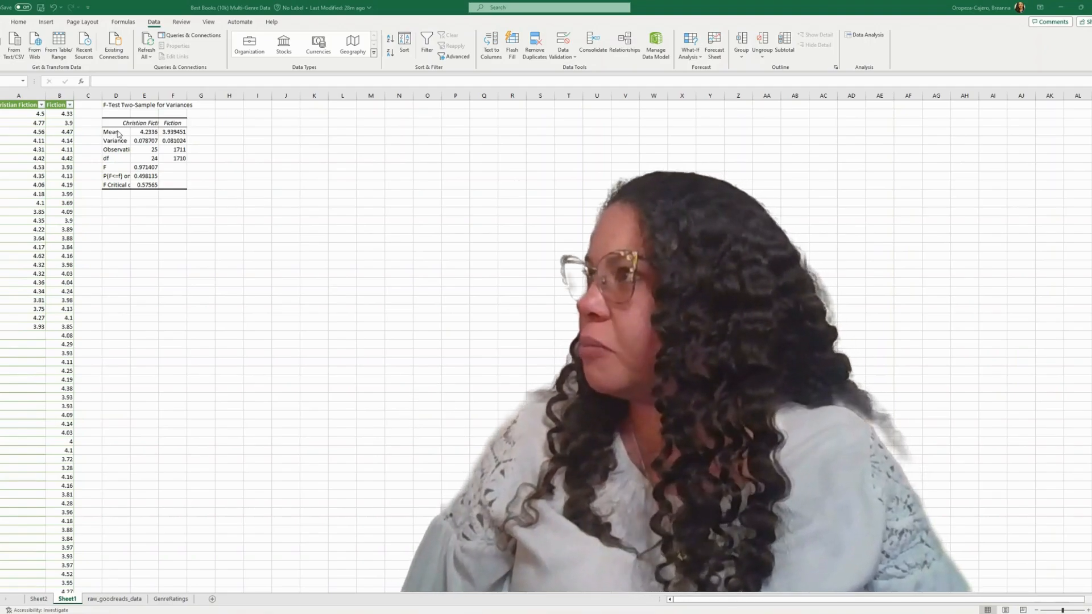
click(131, 96)
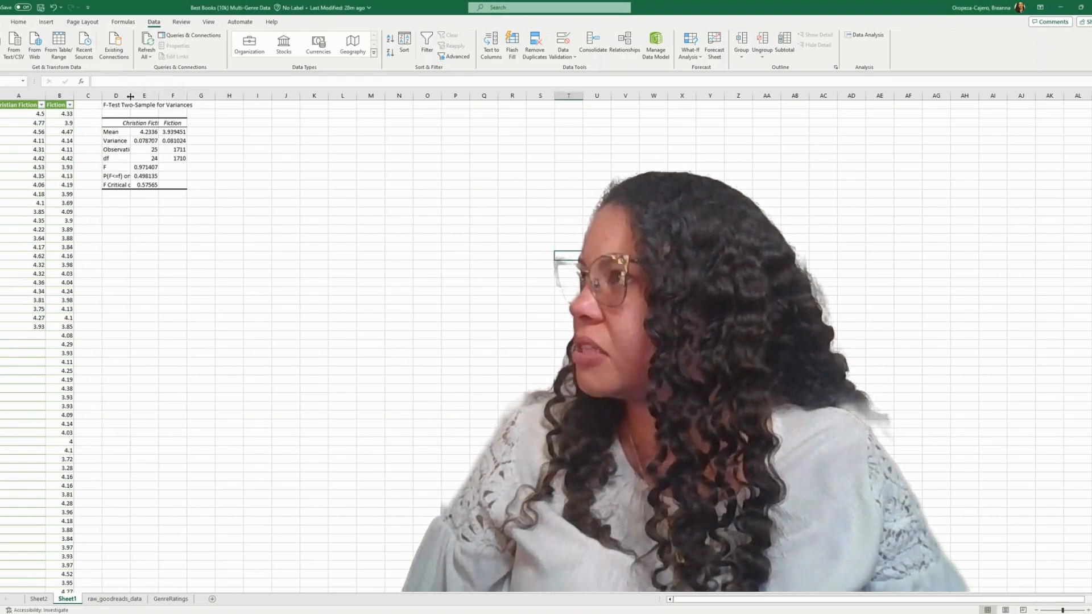
click(130, 97)
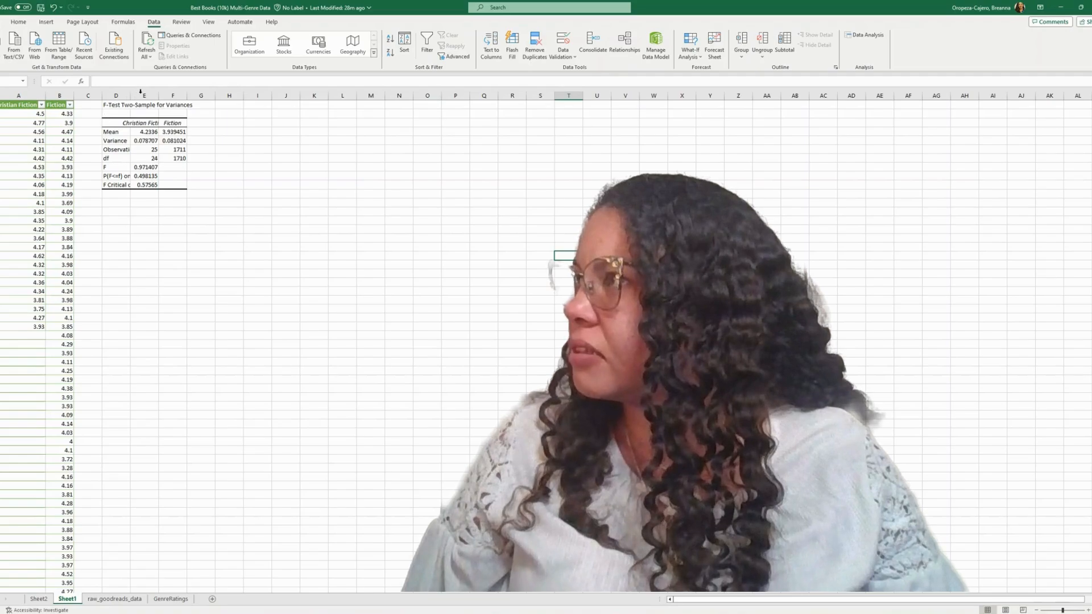
double_click(131, 96)
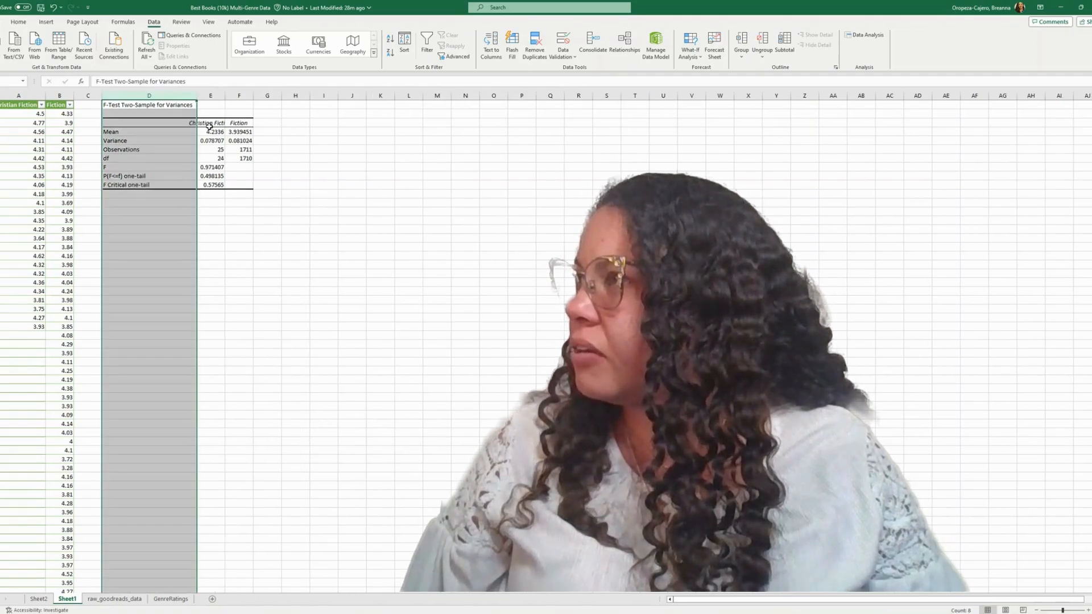
double_click(226, 93)
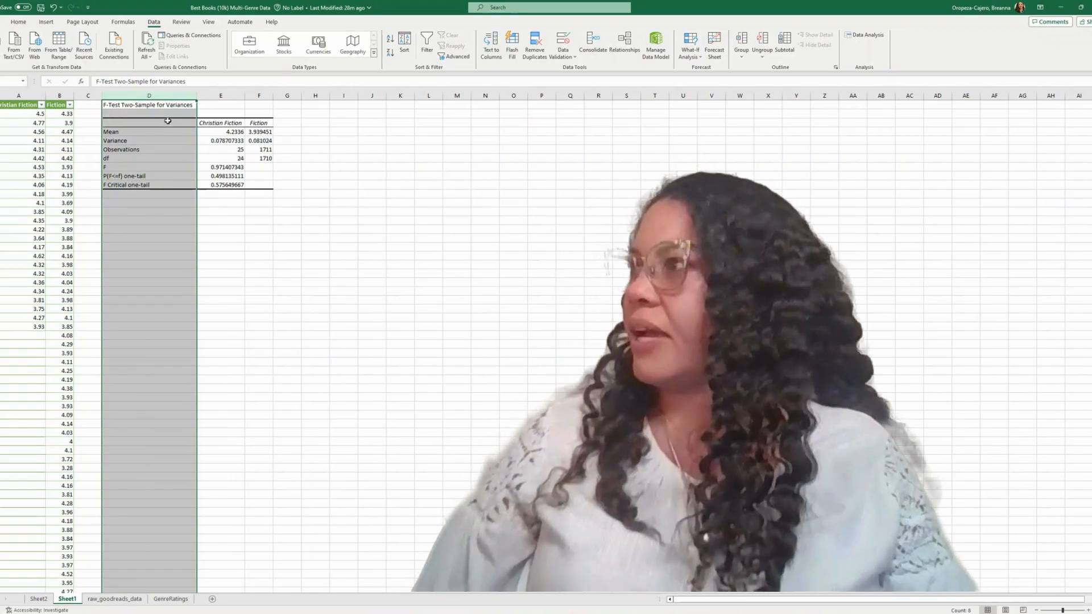
Examine the mean, variance, observations, degrees of freedom and F rows of the F-test output for both genres.
click(141, 140)
click(122, 131)
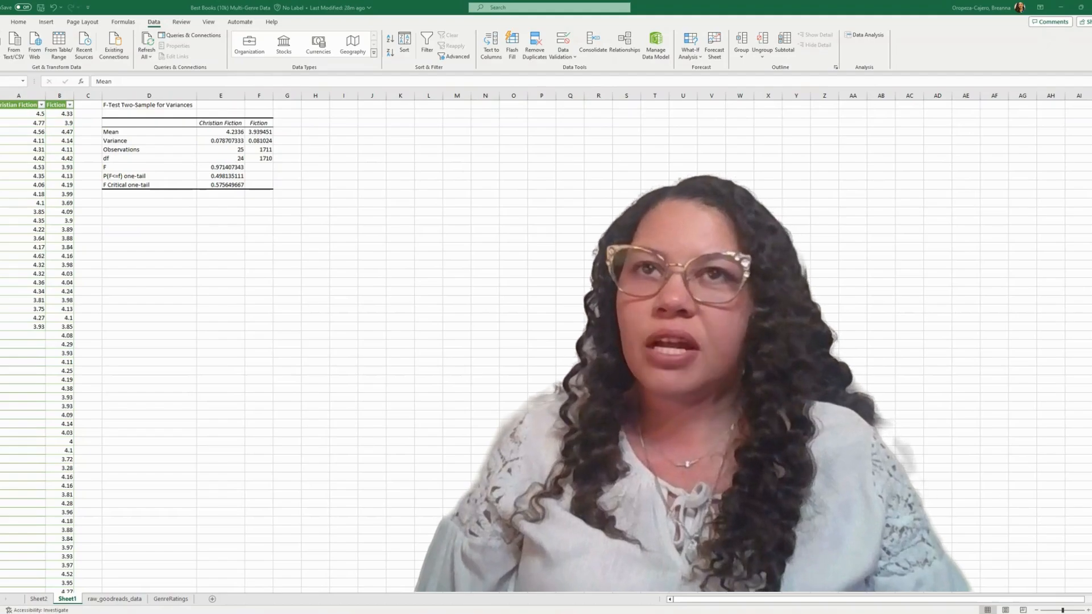
click(226, 132)
click(226, 132)
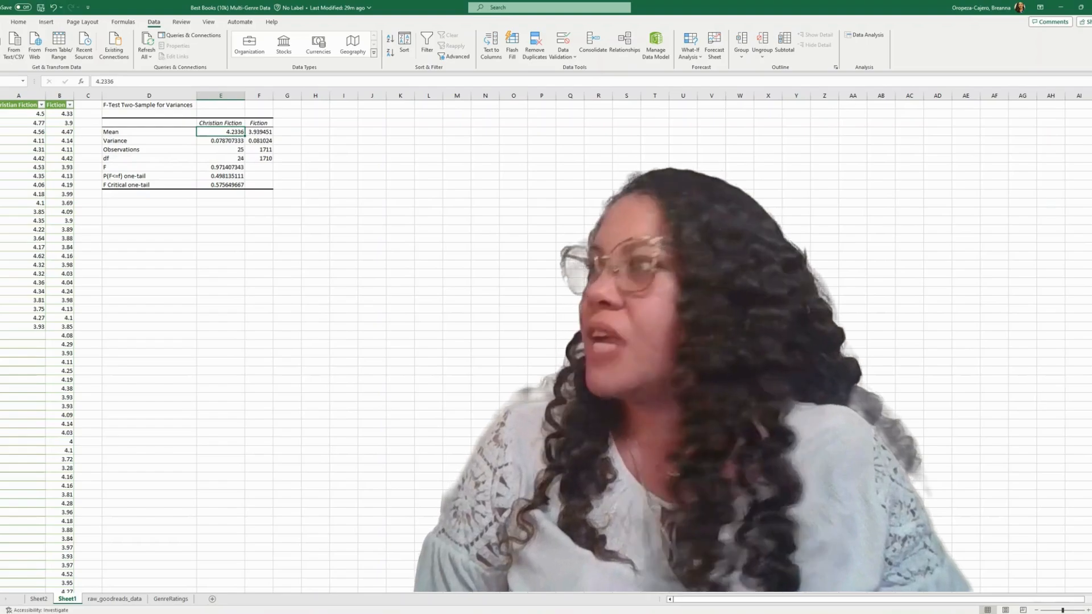
click(221, 141)
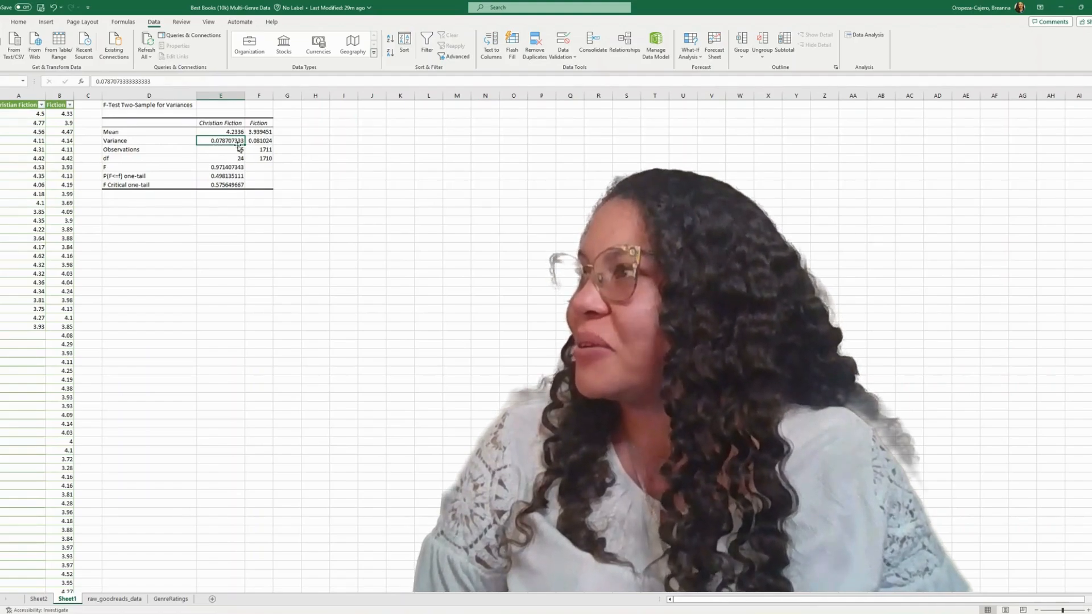
drag(215, 149, 259, 156)
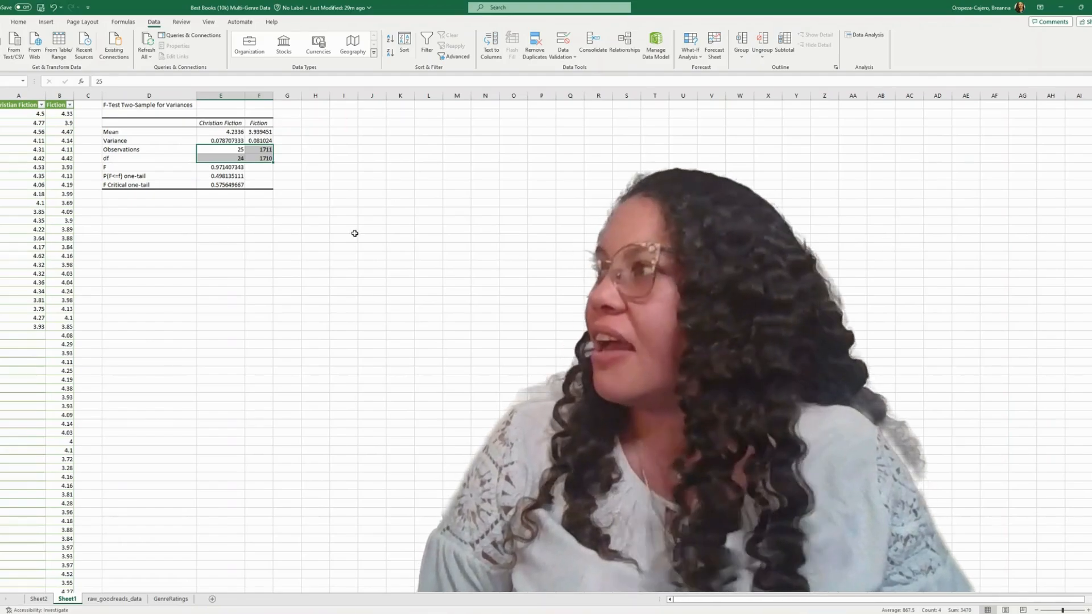
drag(119, 170, 249, 169)
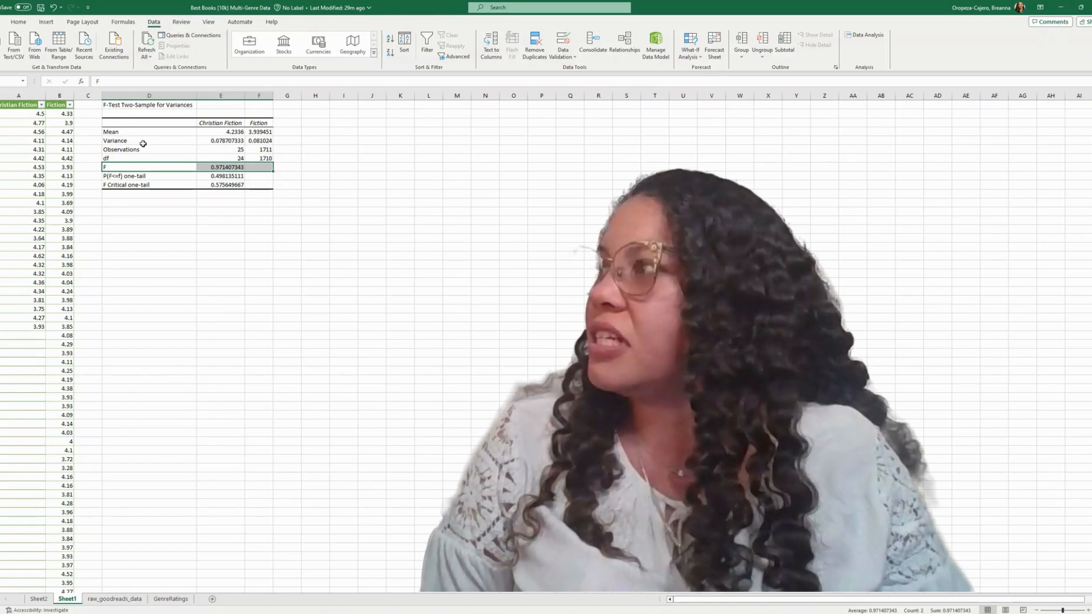
drag(238, 141, 260, 140)
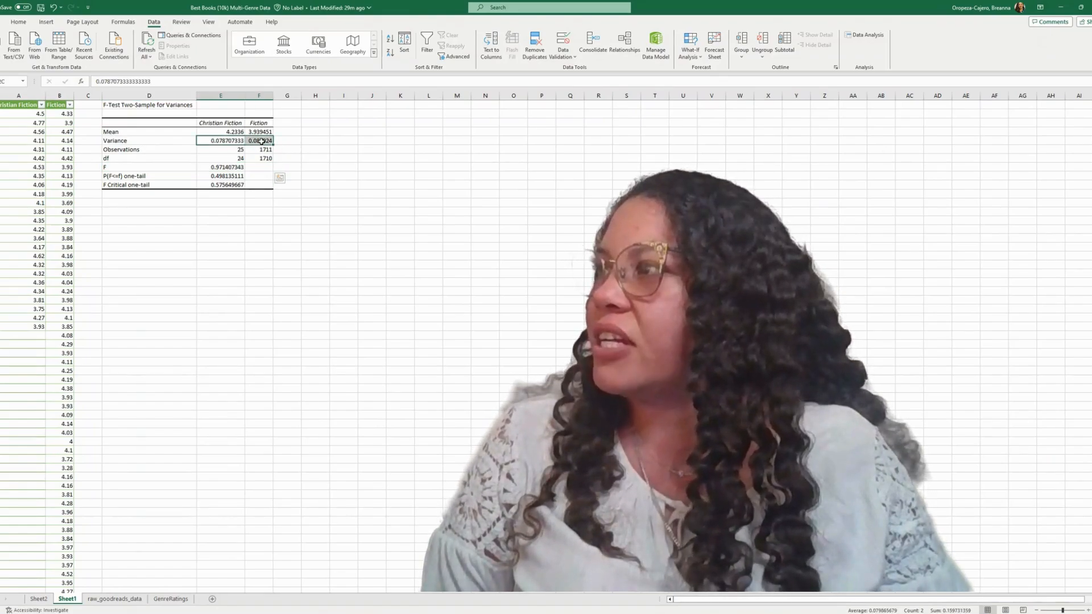